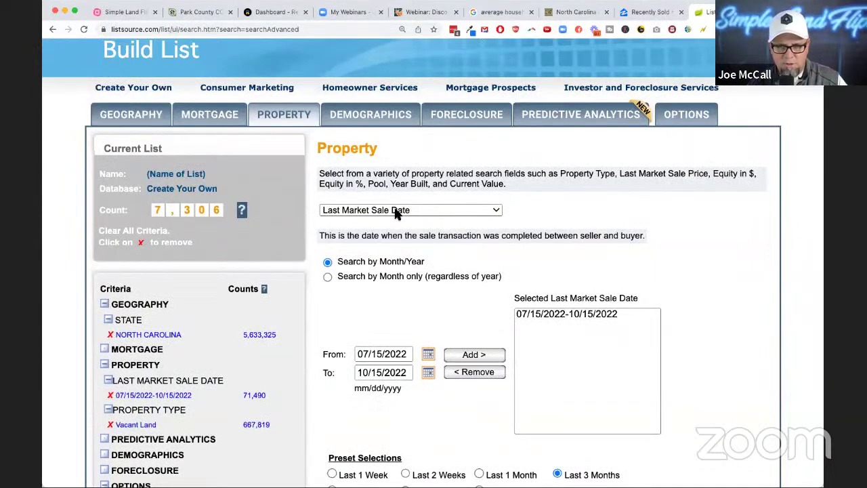
Keep Last Market Sale Date and set Corporate-owned Properties to No Preference, raising the count to 9,738
left_click(397, 210)
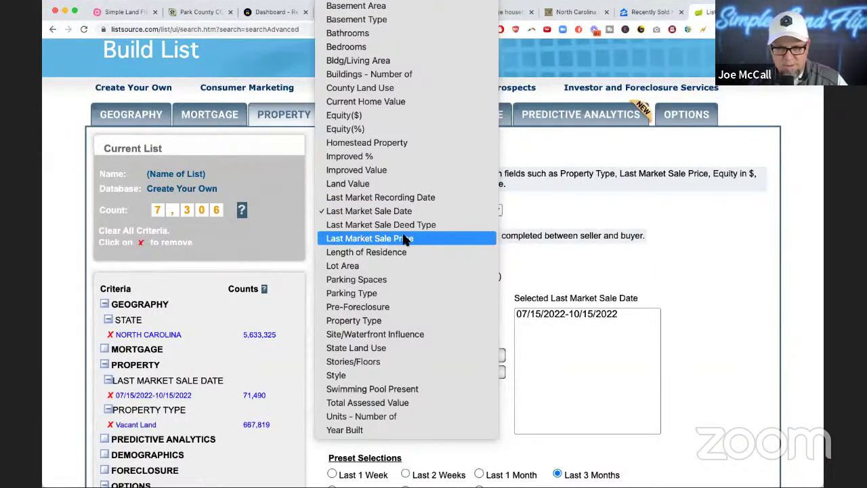
left_click(687, 137)
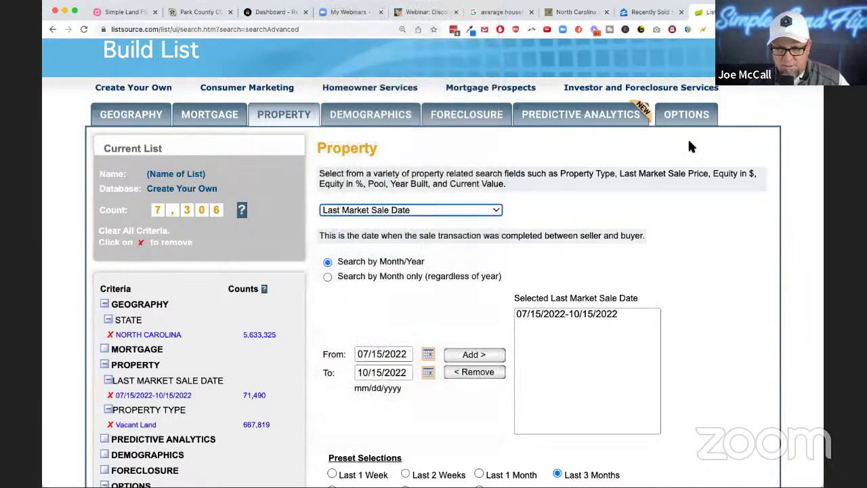
left_click(686, 117)
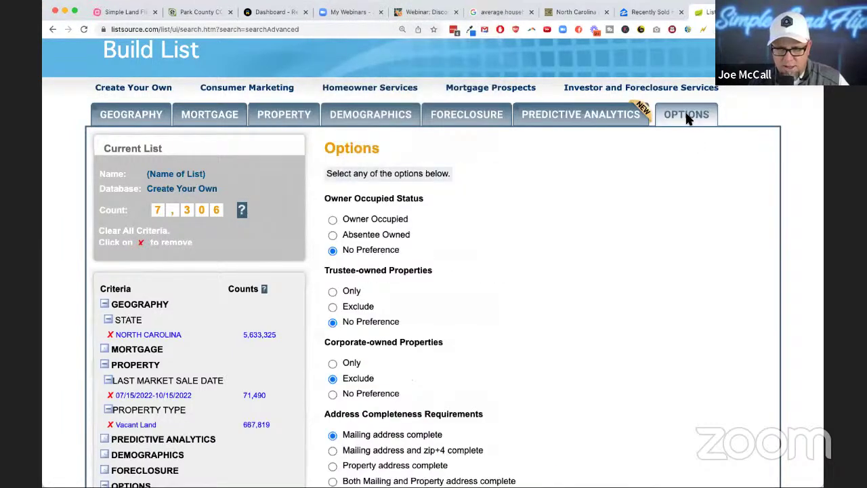
left_click(333, 393)
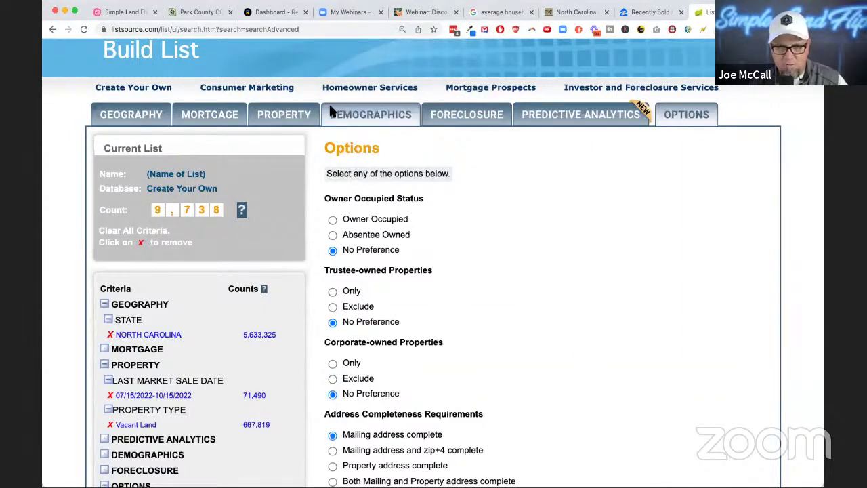
left_click(284, 114)
left_click(393, 212)
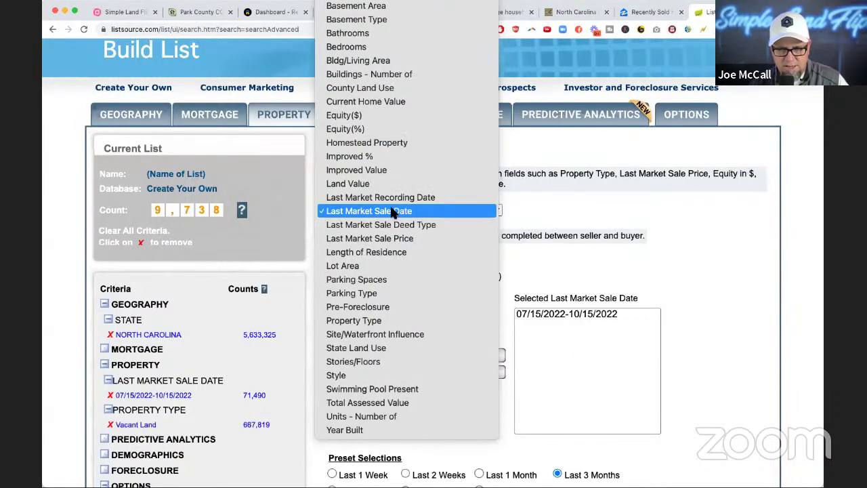
Add a Lot Acres filter from 1 to 20, cutting the list to 2,595 records
left_click(349, 266)
scroll(576, 281, "down", 2)
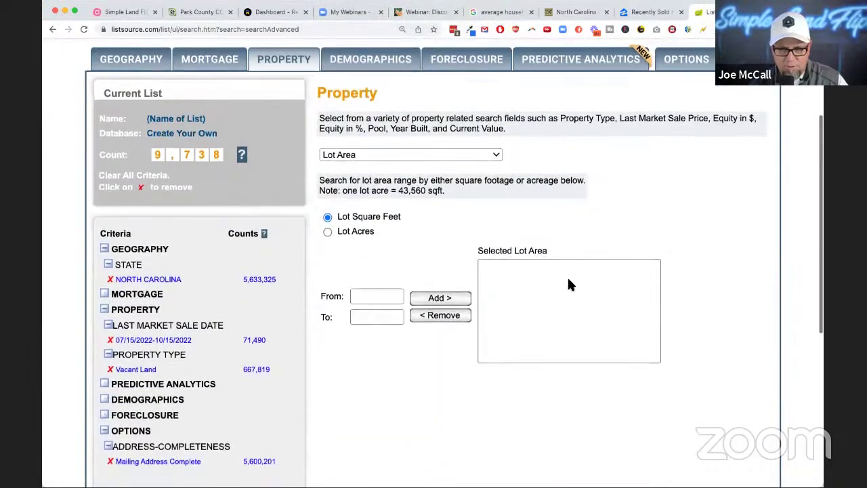
scroll(569, 285, "down", 1)
left_click(327, 214)
left_click(374, 281)
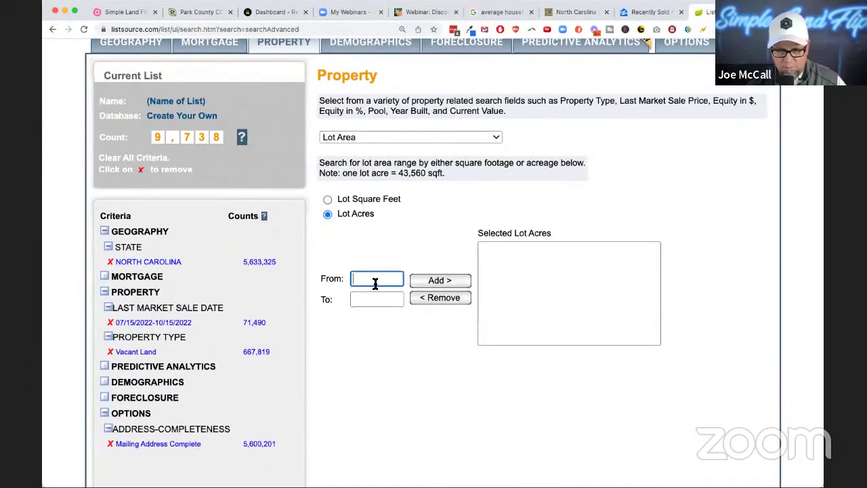
type("1")
left_click(377, 299)
type("20")
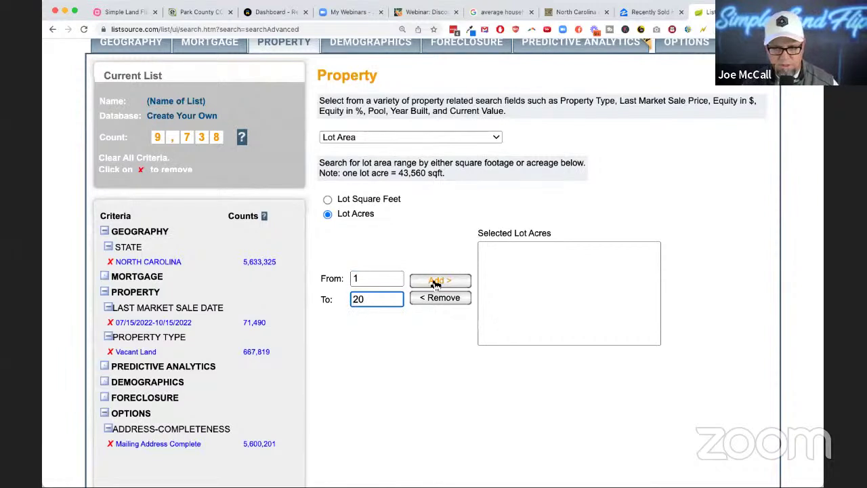
left_click(440, 280)
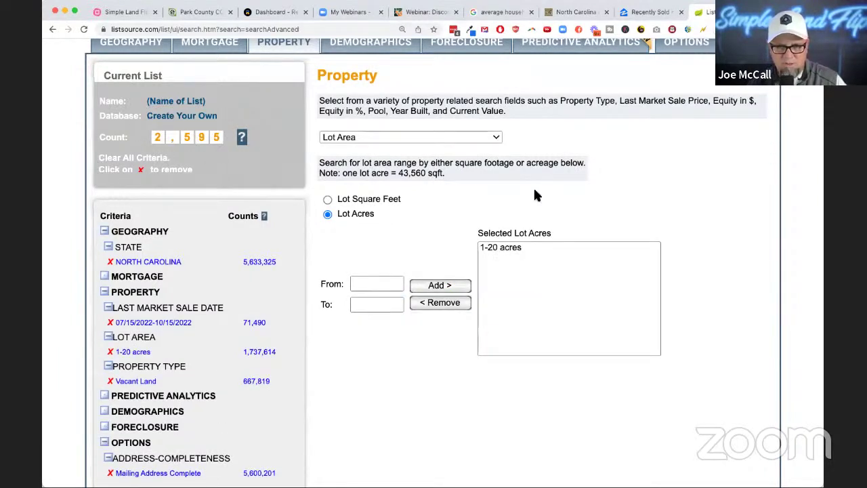
scroll(668, 193, "up", 3)
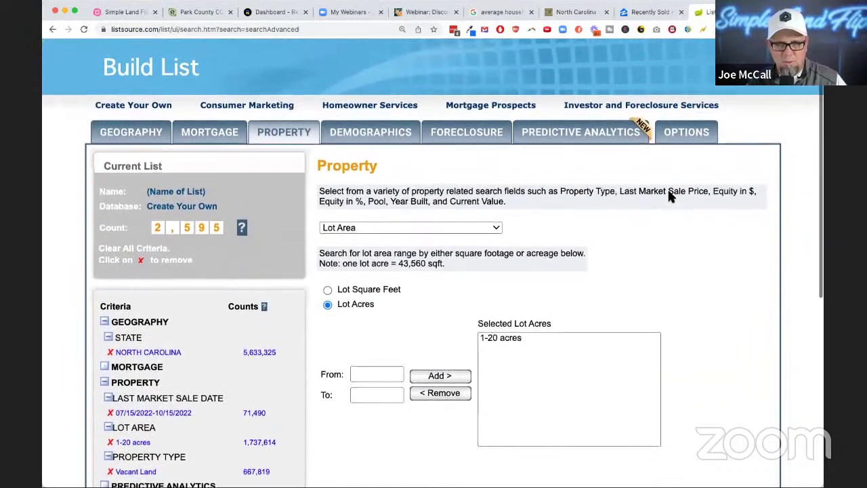
scroll(671, 195, "up", 3)
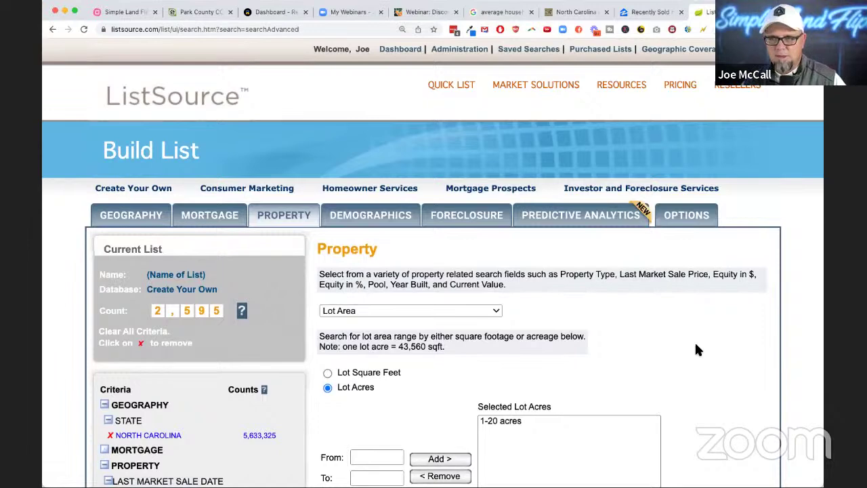
left_click(645, 16)
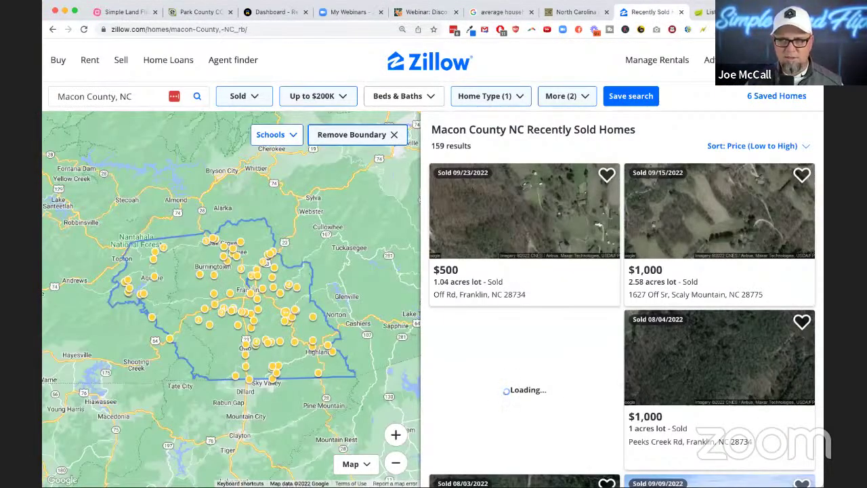
left_click(572, 14)
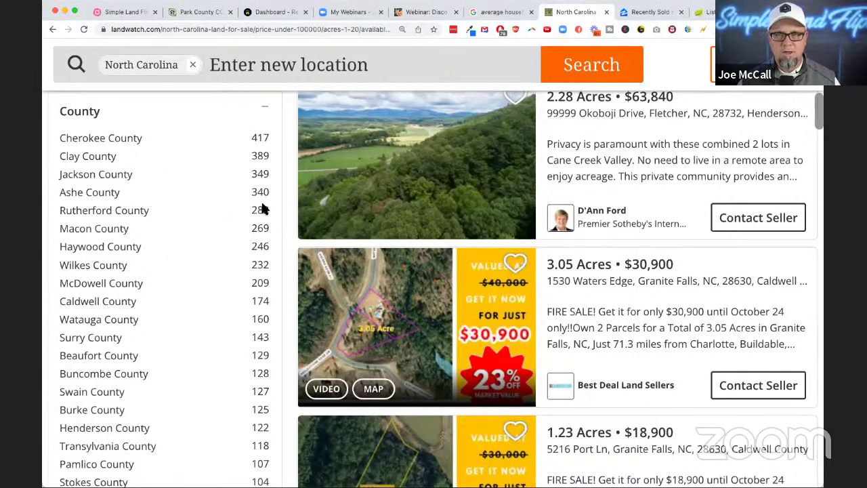
key("super+9")
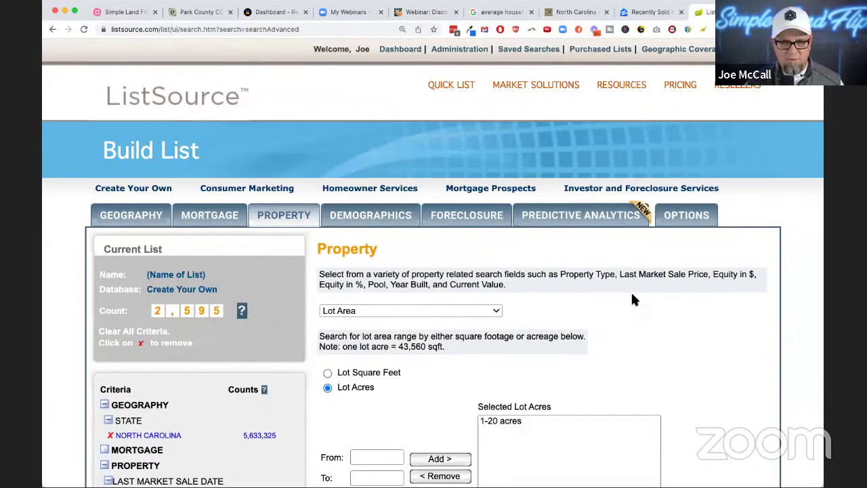
Proceed to purchase the 2,595-record NewList10-15-22a list from the Options tab
scroll(268, 341, "down", 5)
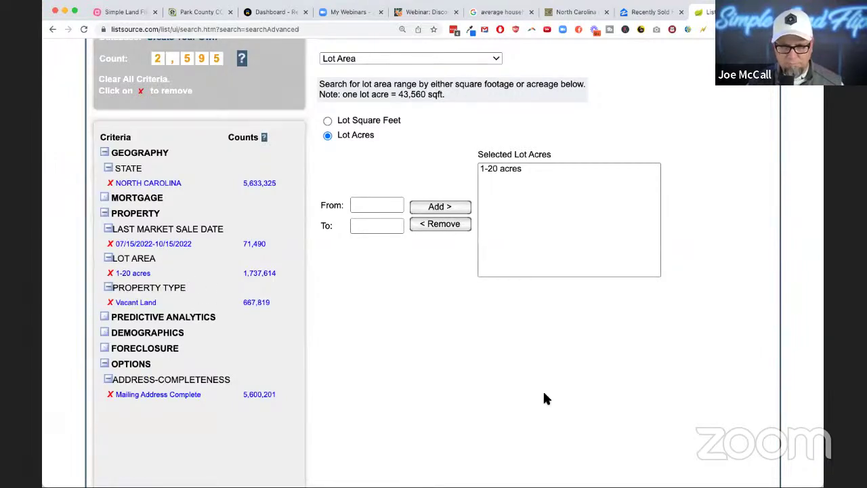
scroll(543, 389, "up", 3)
left_click(683, 126)
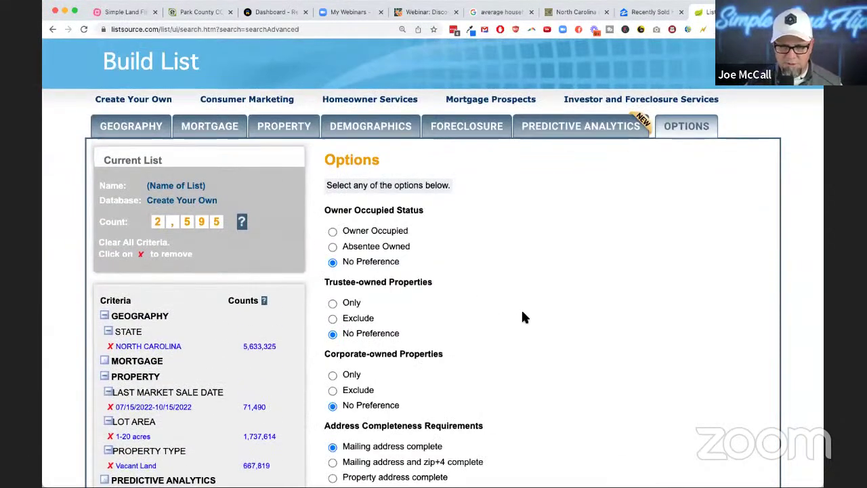
scroll(521, 309, "down", 2)
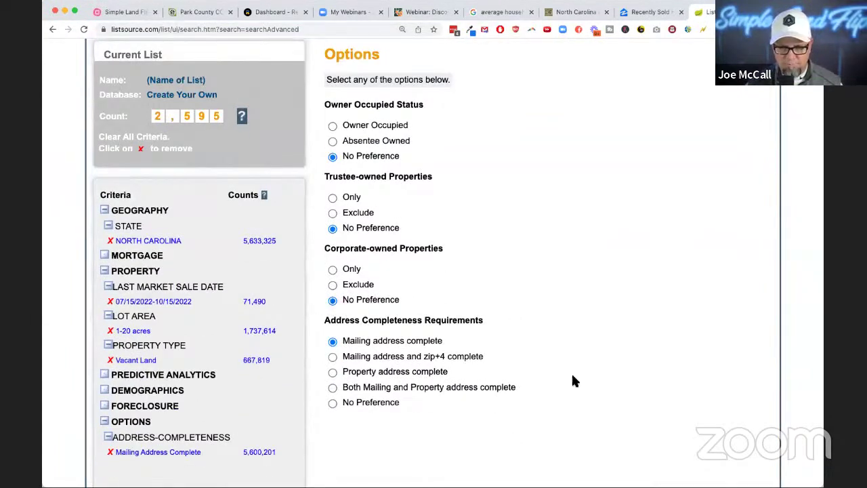
scroll(571, 374, "down", 4)
left_click(668, 404)
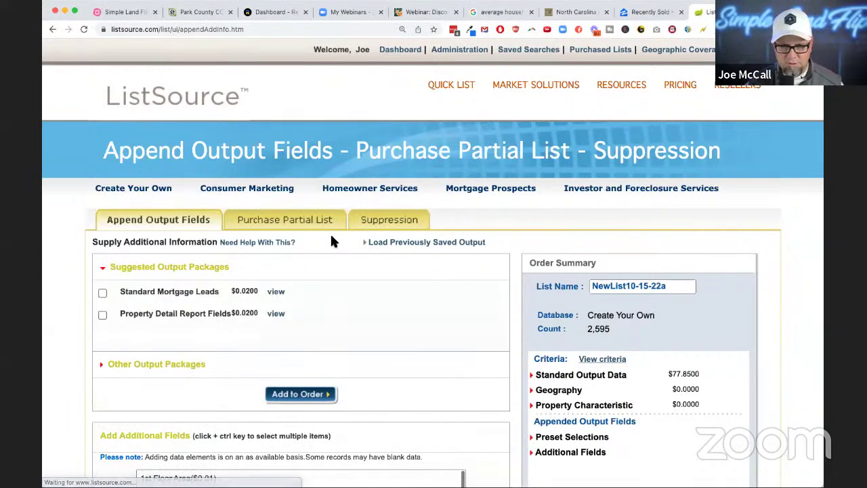
Choose a custom-selection partial purchase and bring up the Group properties by choices
left_click(287, 219)
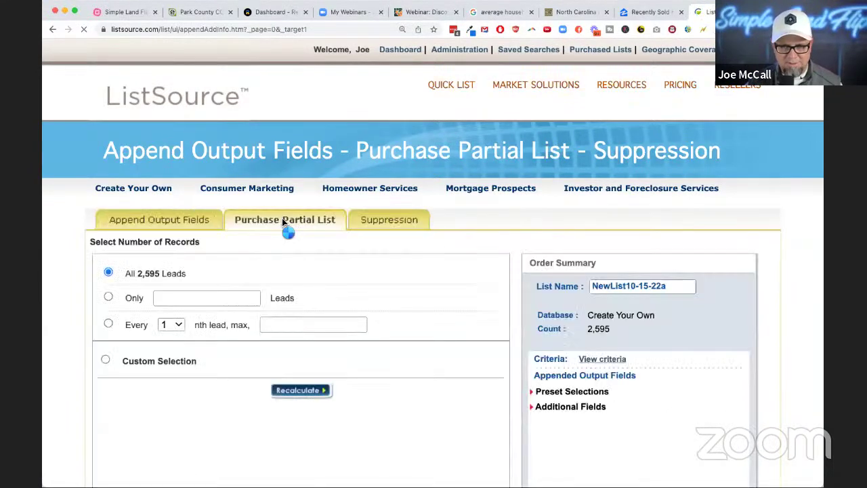
scroll(437, 313, "down", 1)
scroll(437, 313, "down", 3)
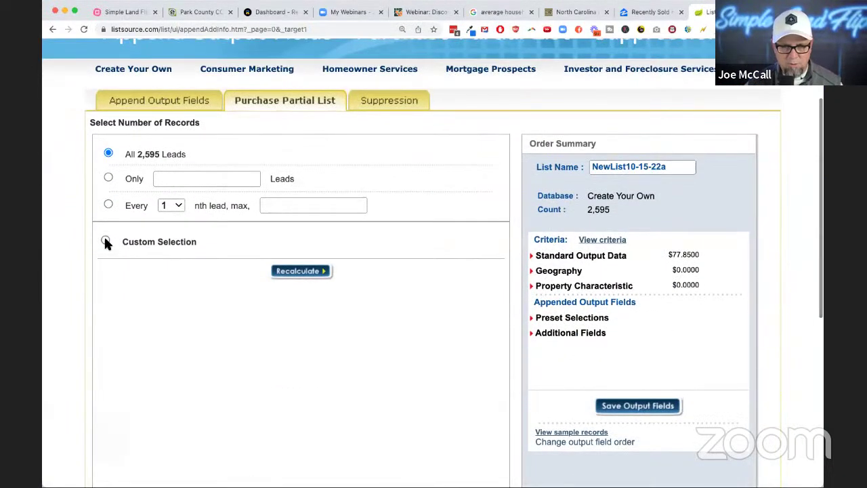
left_click(106, 241)
scroll(269, 281, "down", 3)
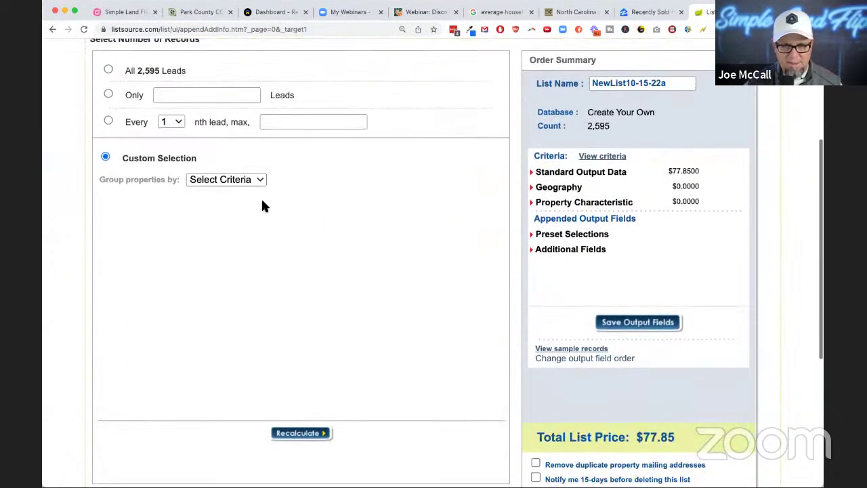
left_click(255, 180)
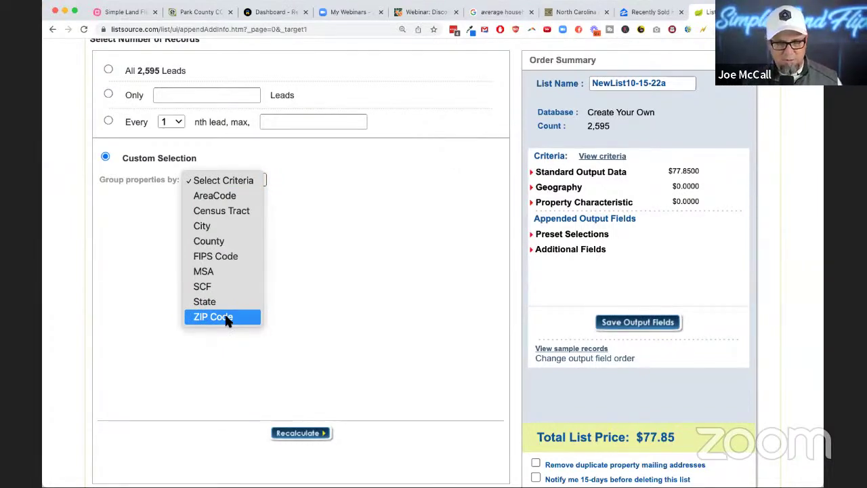
Group the 2,595 records by County and review per-county counts, such as Macon with 129
left_click(229, 242)
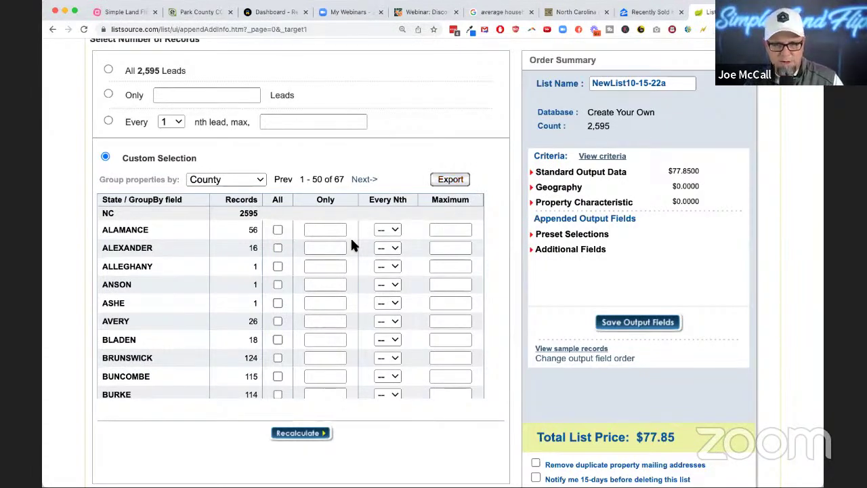
scroll(243, 371, "down", 3)
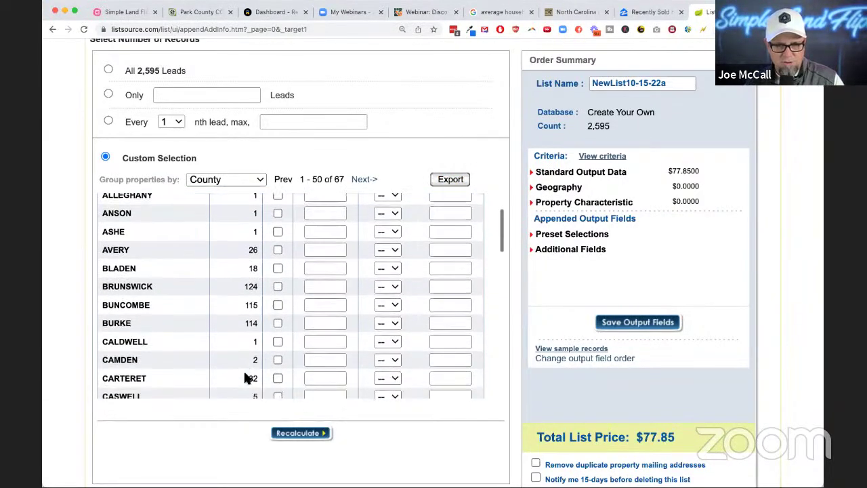
scroll(246, 377, "down", 10)
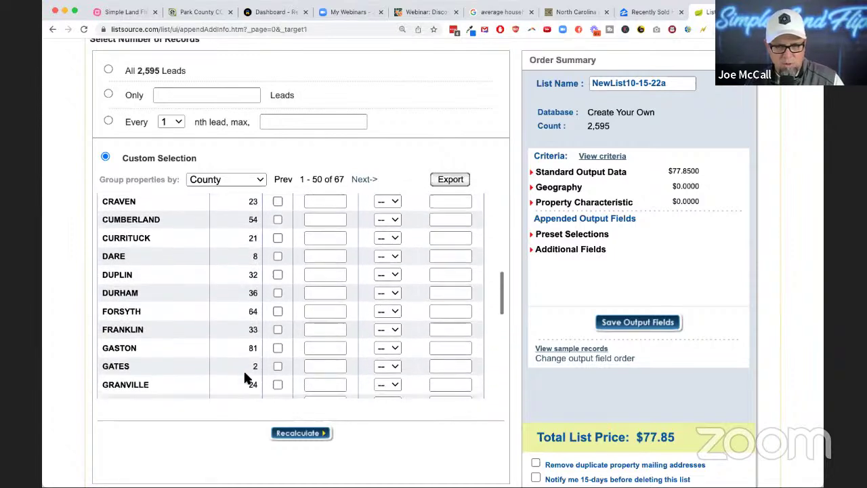
scroll(245, 378, "down", 8)
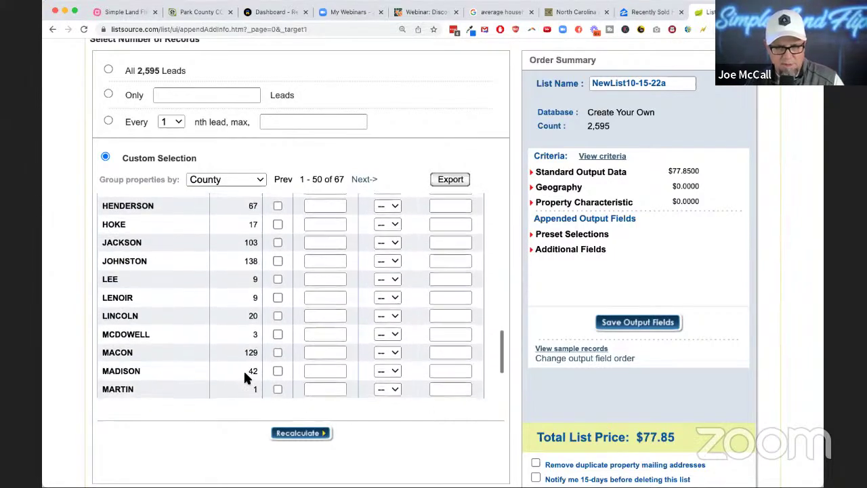
scroll(243, 376, "down", 1)
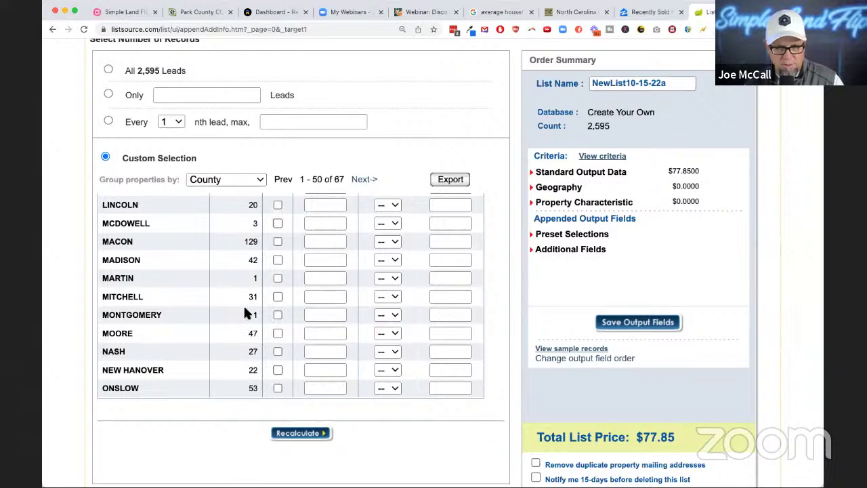
scroll(248, 243, "up", 3)
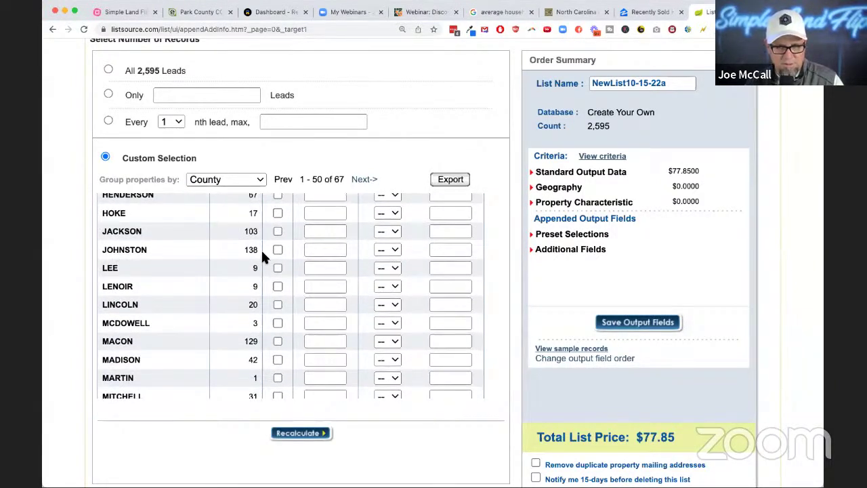
scroll(242, 250, "up", 7)
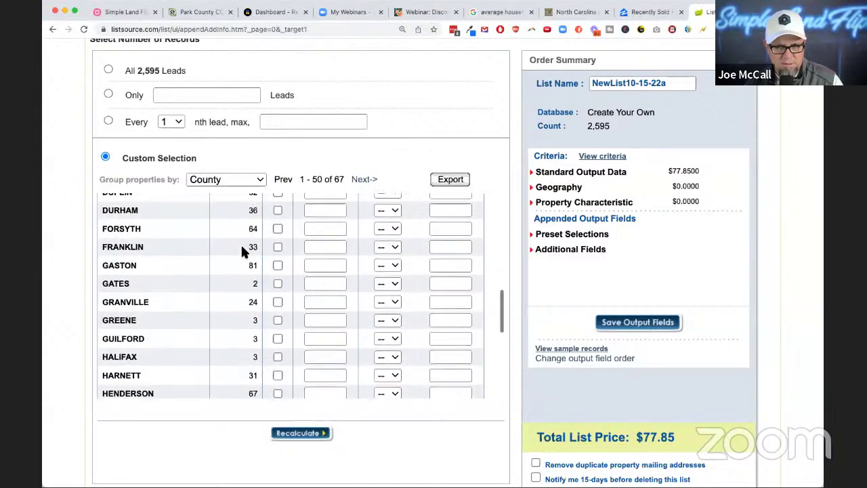
scroll(242, 249, "up", 9)
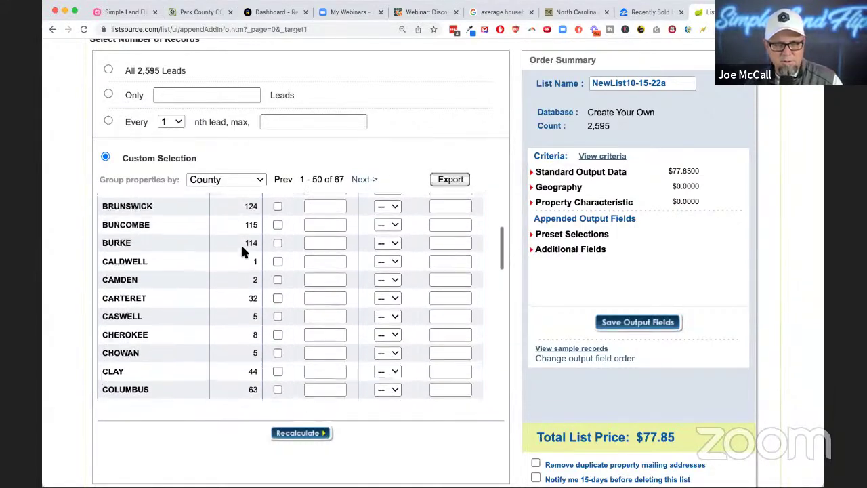
scroll(242, 250, "up", 1)
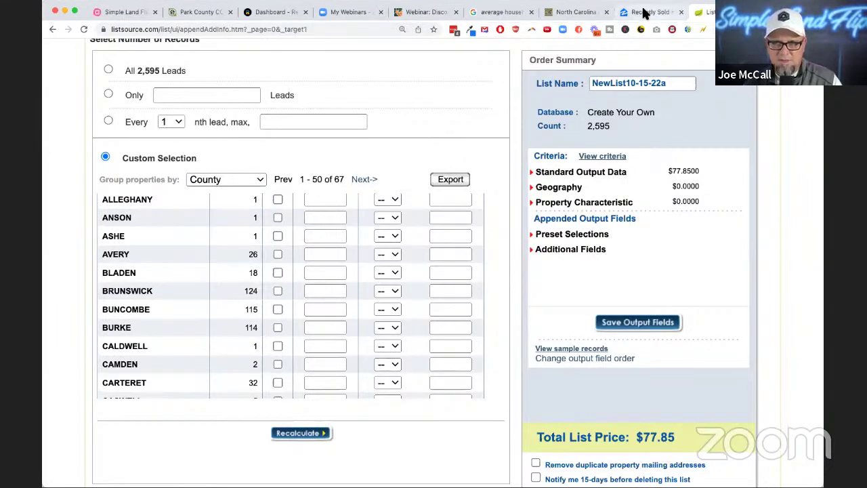
Compare the county counts with LandWatch listings, then review the ListSource breakdown again
left_click(583, 12)
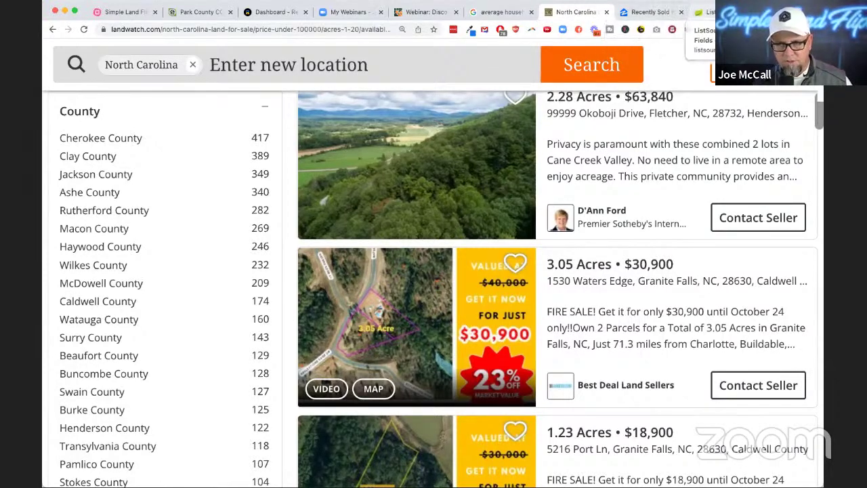
left_click(706, 11)
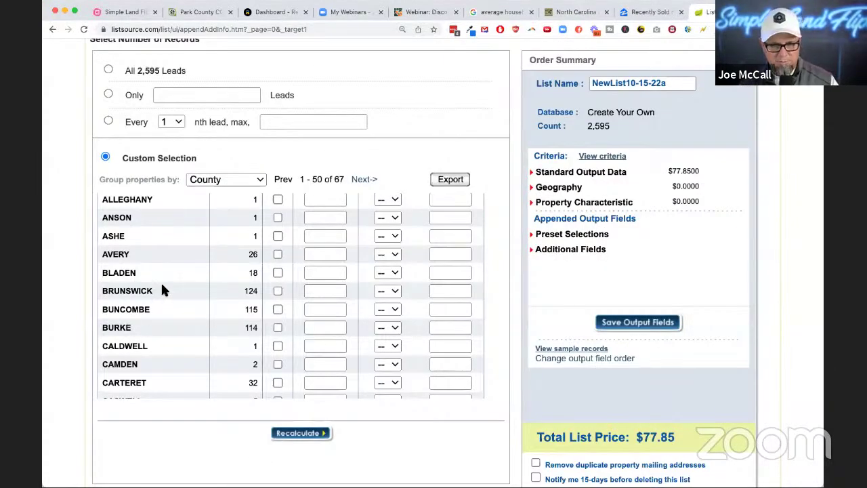
scroll(162, 290, "up", 3)
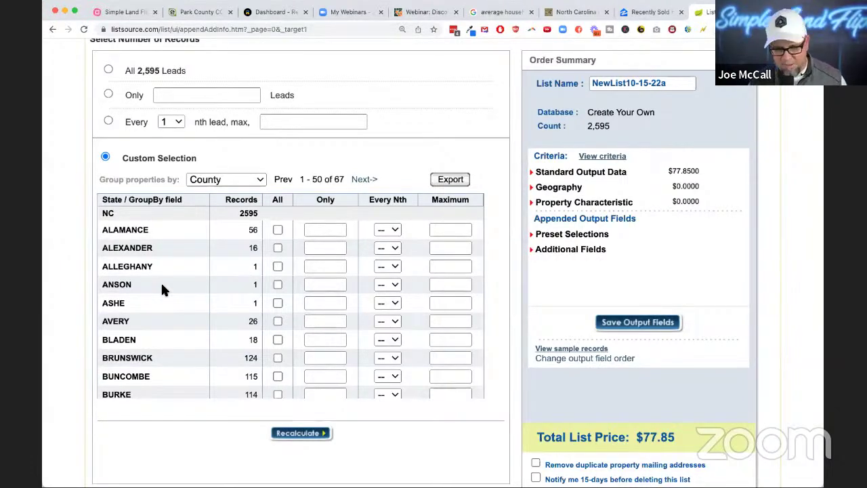
scroll(162, 285, "down", 3)
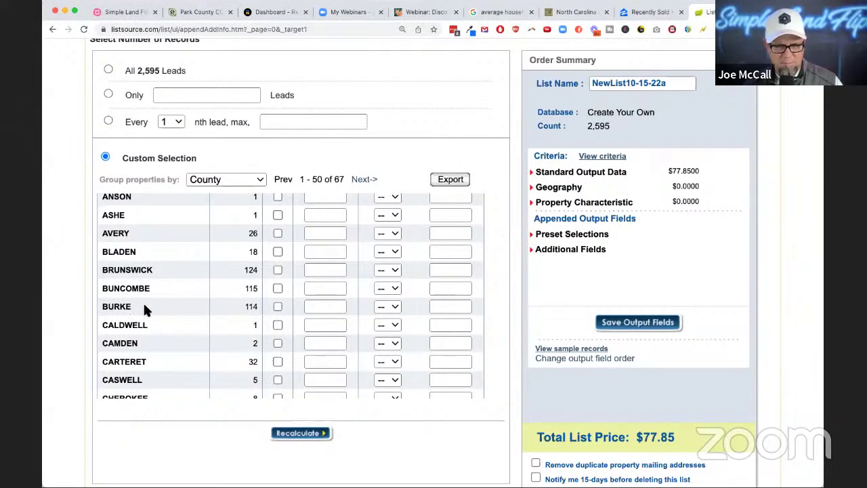
scroll(168, 309, "down", 5)
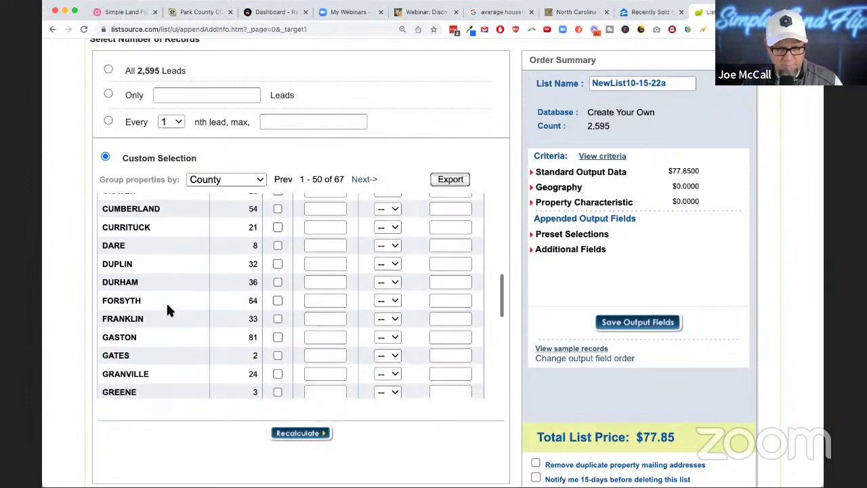
scroll(168, 309, "down", 6)
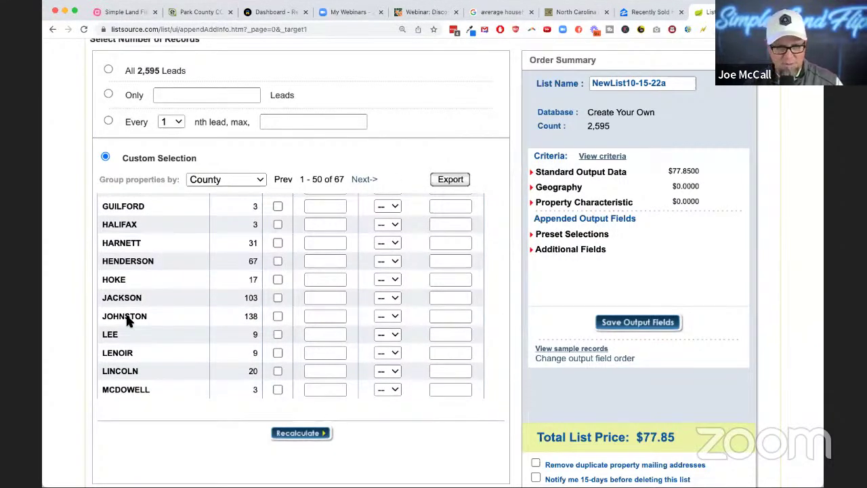
scroll(129, 321, "down", 4)
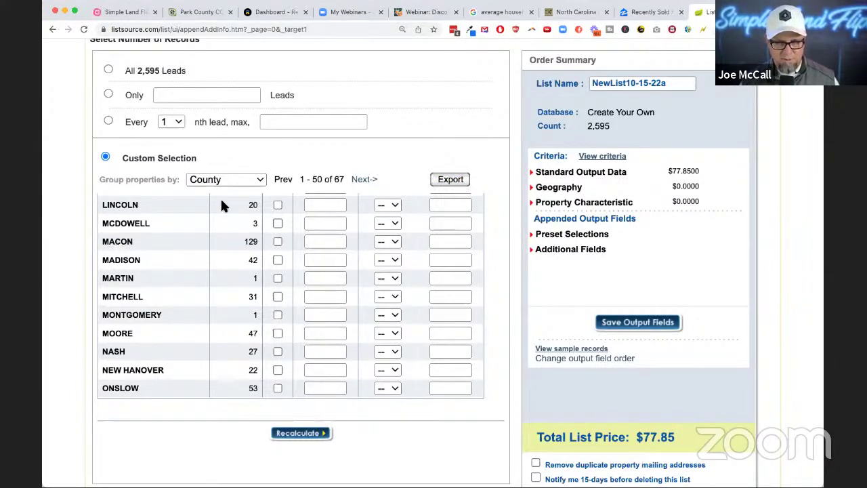
scroll(247, 193, "up", 5)
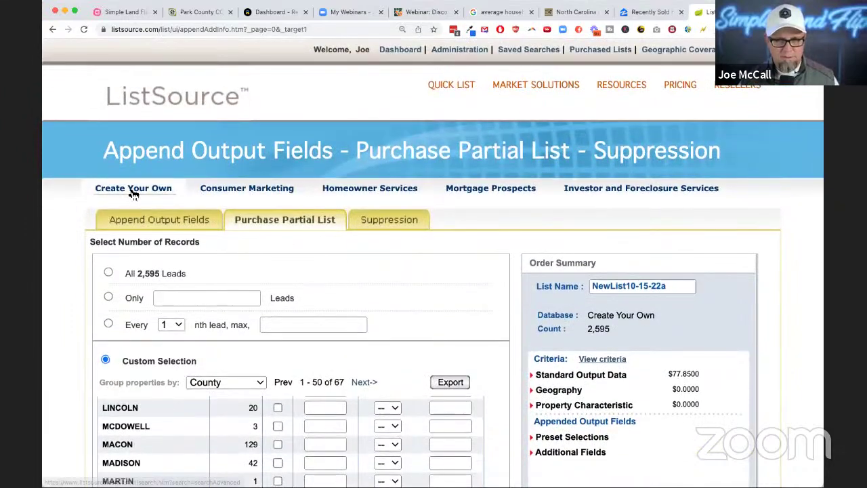
Start a new custom list at its Geography criteria and open a new browser tab
left_click(134, 190)
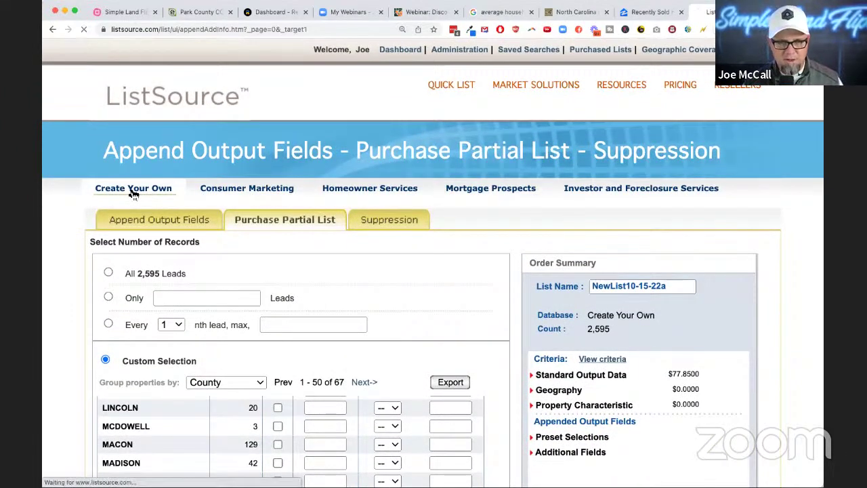
scroll(327, 260, "down", 3)
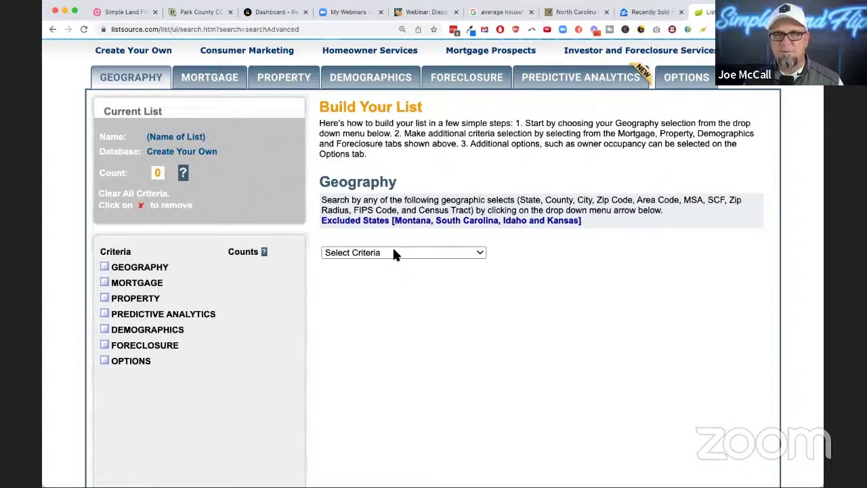
left_click(393, 252)
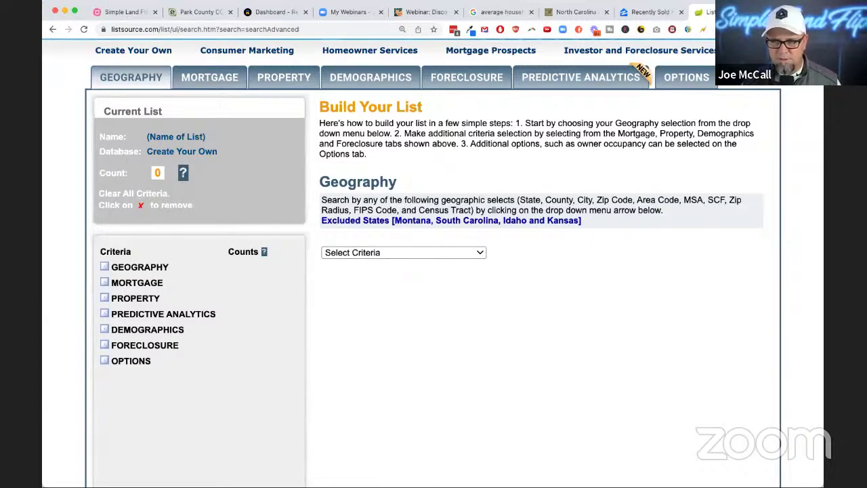
key("ctrl+t")
Load prycd.com and then the PRYCD referral link page, then return to ListSource
type("prycd")
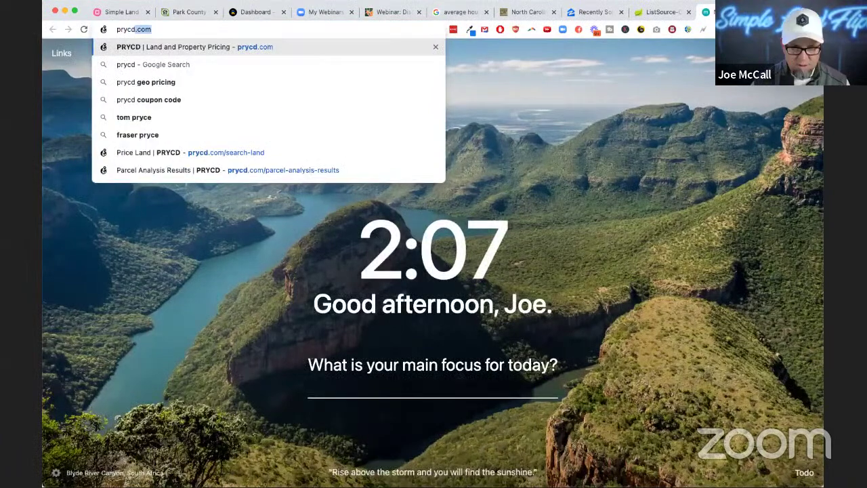
key("Return")
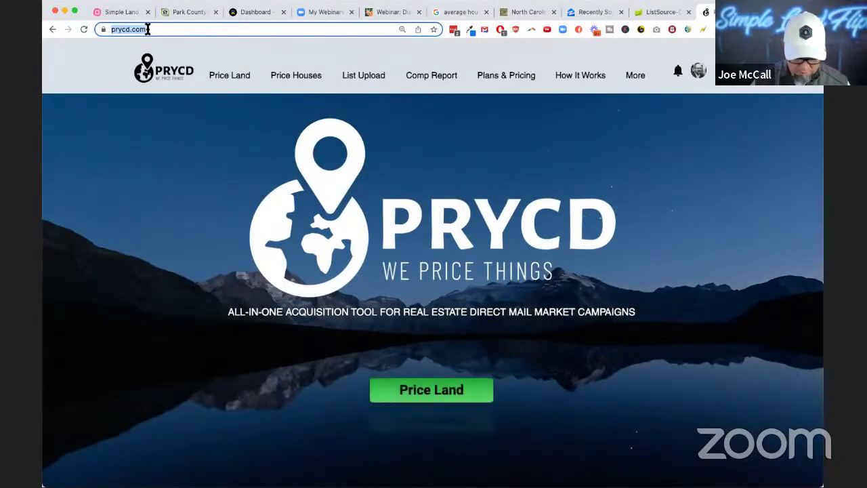
type("joemccall")
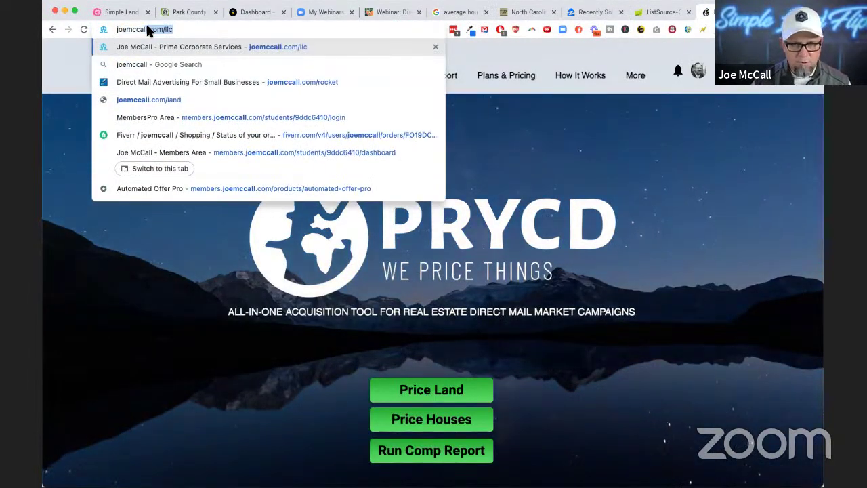
type(".com/prycd")
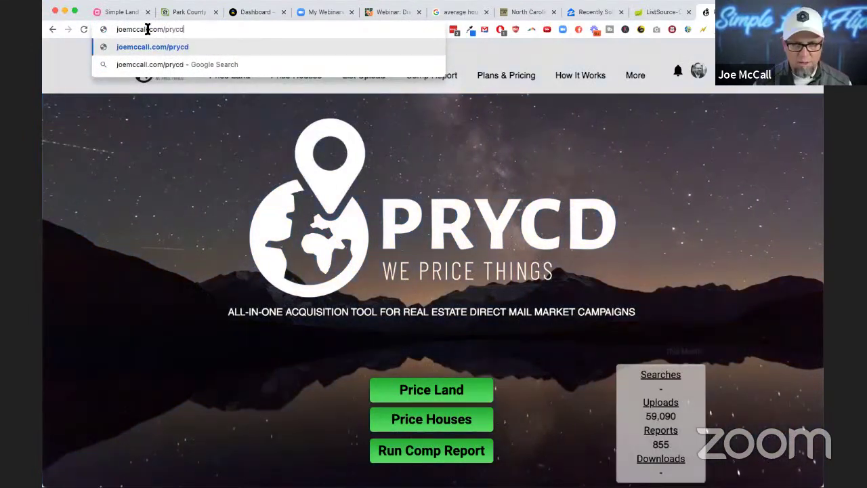
key("Return")
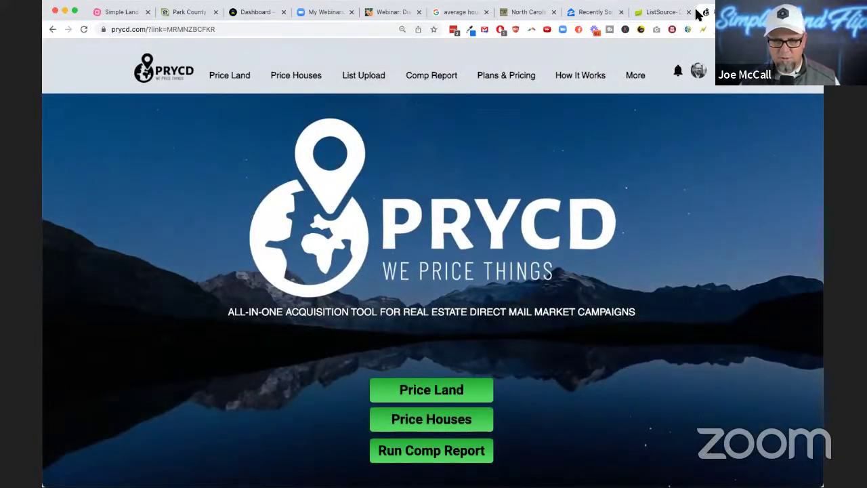
left_click(658, 11)
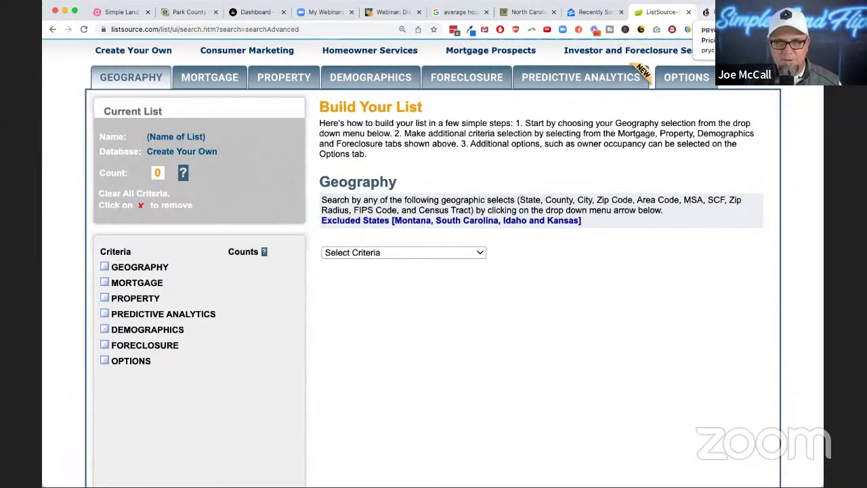
Choose County as the geography criterion with North Carolina as the state
scroll(591, 152, "up", 4)
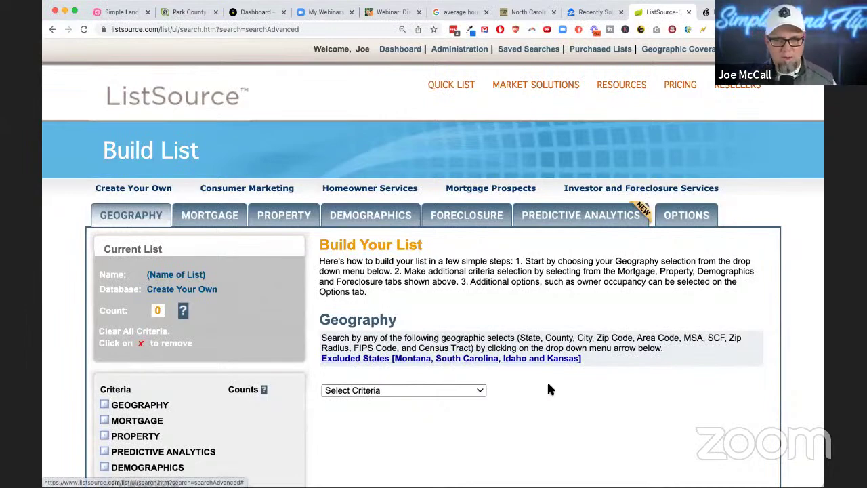
scroll(547, 380, "down", 4)
left_click(411, 261)
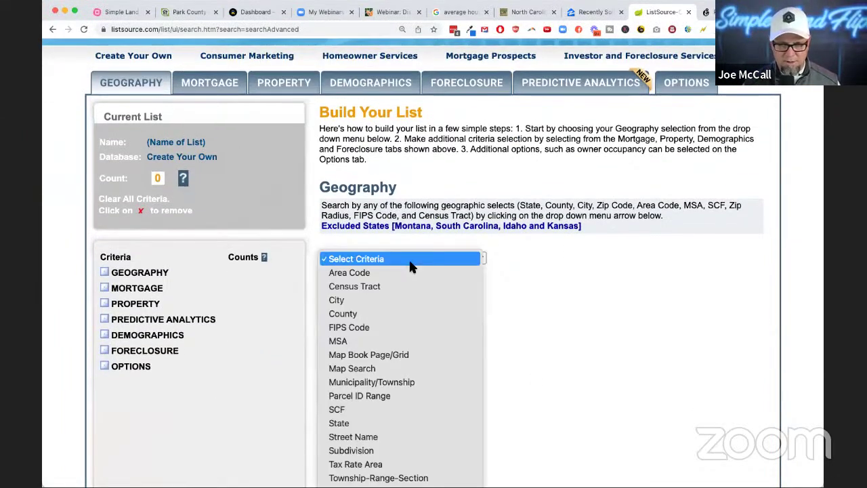
left_click(385, 314)
left_click(383, 321)
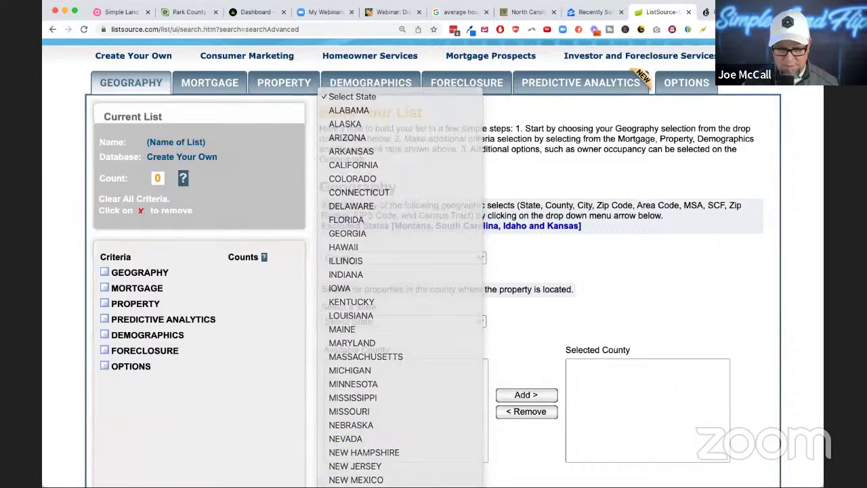
left_click(365, 485)
Add MACON to the selected counties, bringing the list to 37,336 records
scroll(397, 383, "down", 3)
scroll(396, 384, "down", 15)
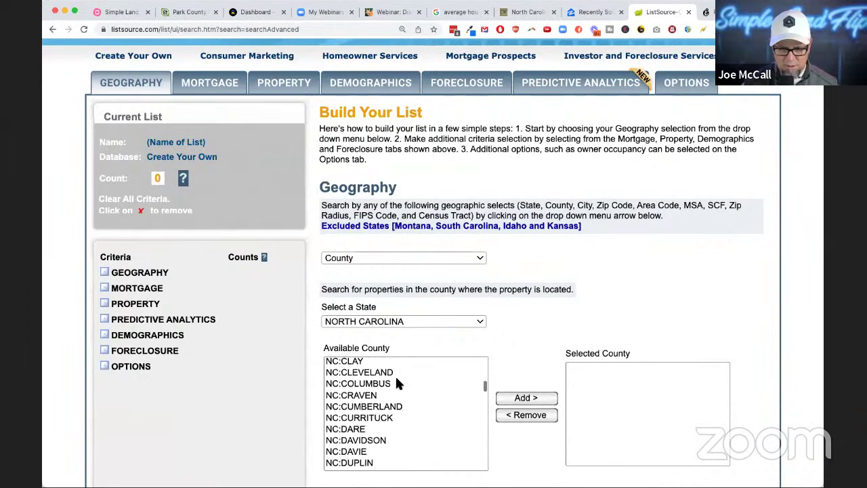
scroll(396, 383, "down", 1)
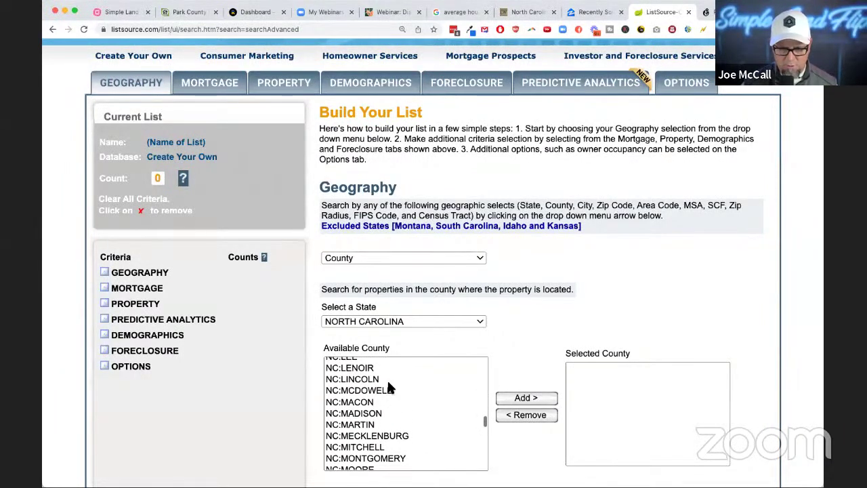
left_click(375, 405)
left_click(535, 400)
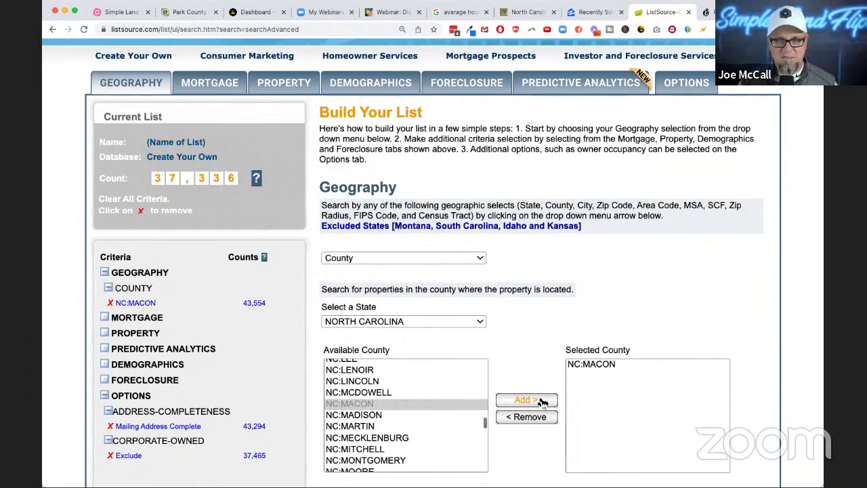
scroll(546, 355, "down", 5)
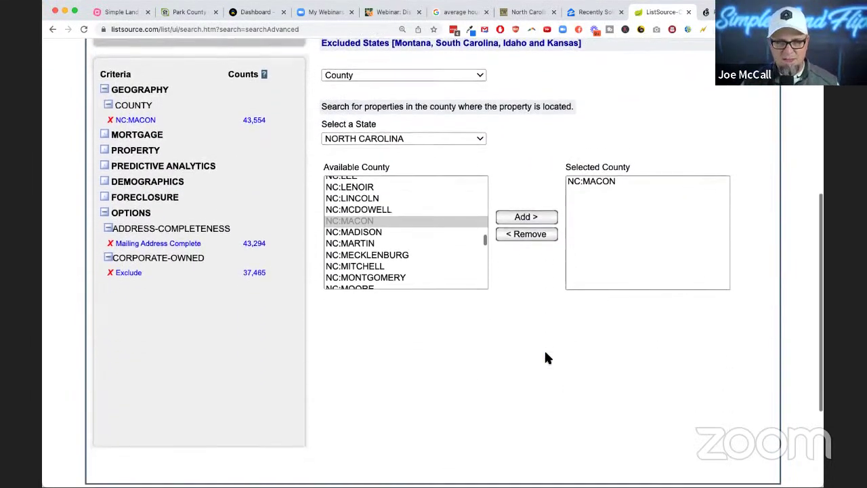
scroll(546, 356, "up", 2)
scroll(547, 359, "up", 3)
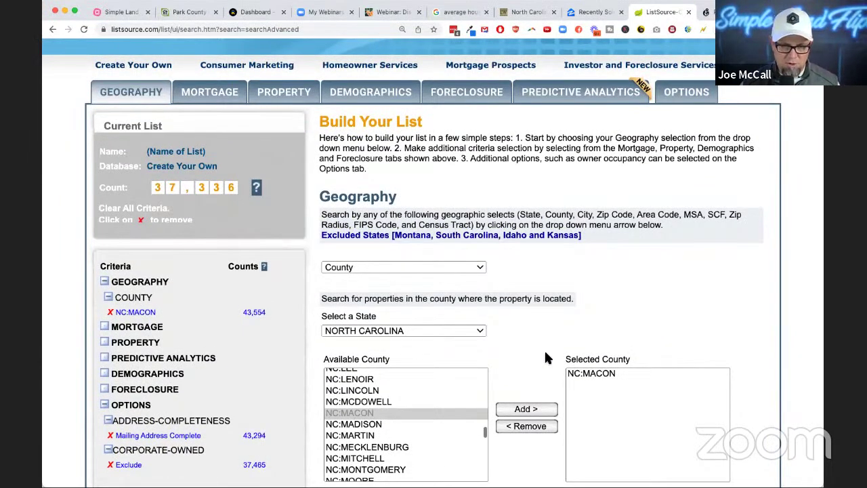
scroll(547, 358, "down", 3)
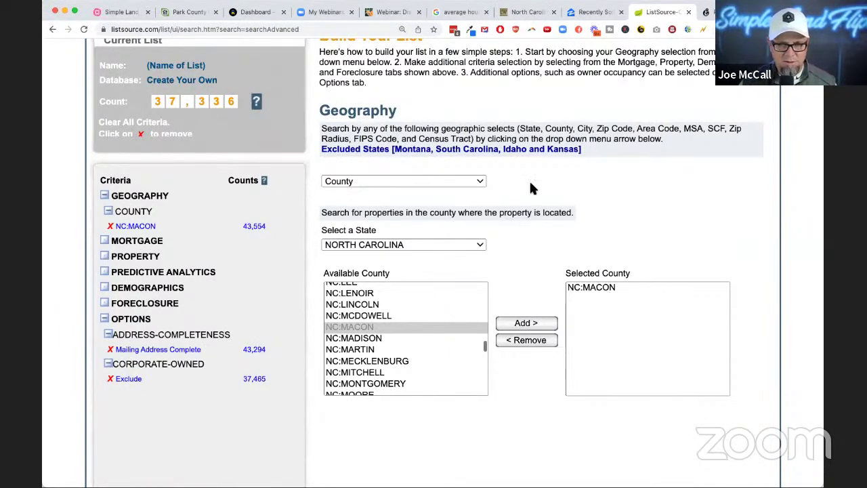
scroll(531, 189, "up", 3)
Add a Vacant Land property type filter to the Macon County list
left_click(287, 117)
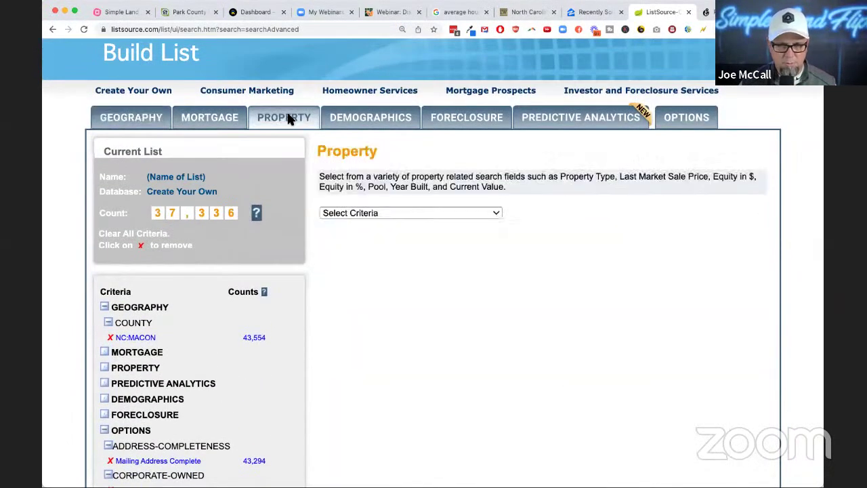
left_click(381, 210)
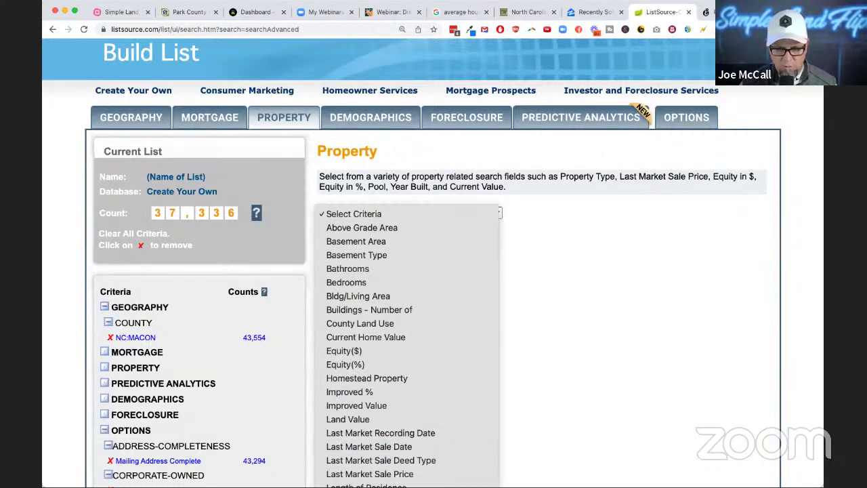
left_click(346, 285)
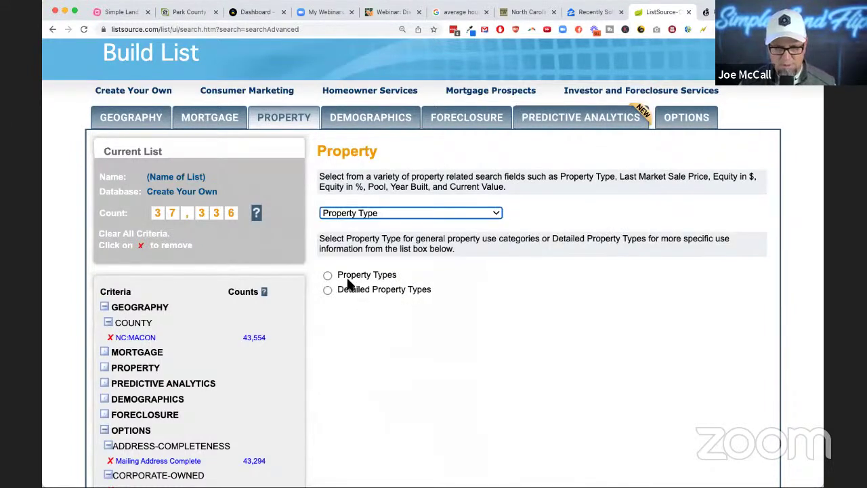
left_click(328, 274)
left_click(353, 366)
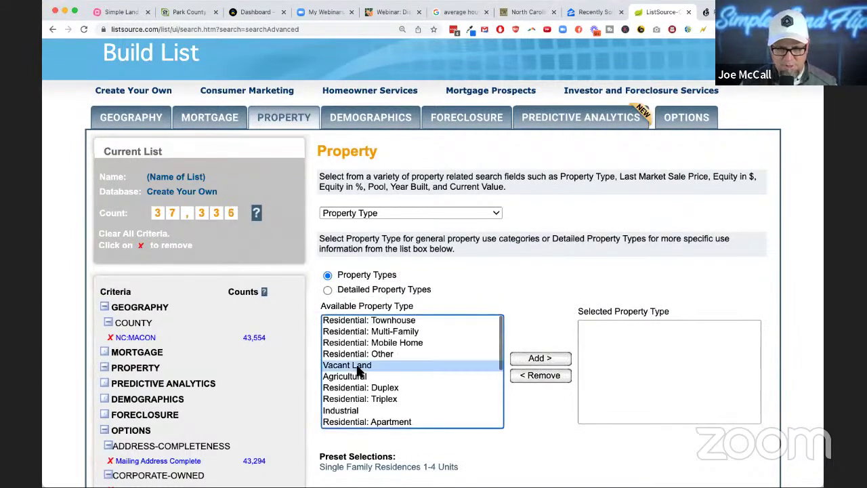
left_click(548, 359)
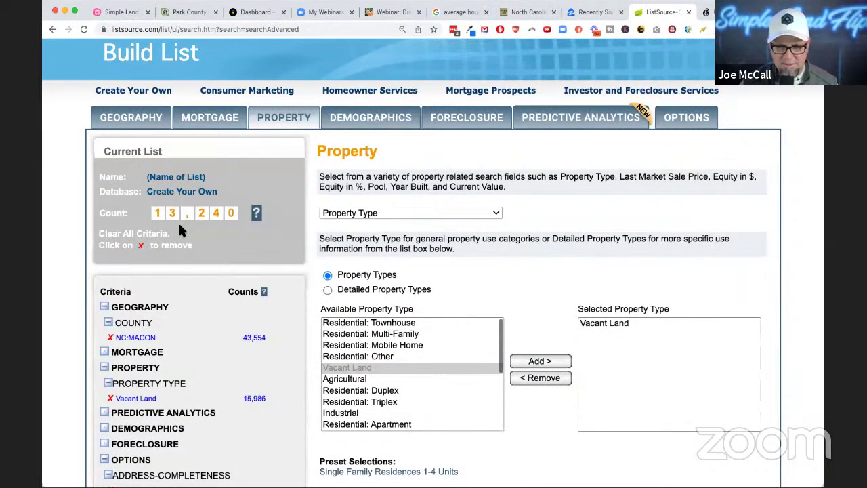
Add a Last Market Sale Date filter for the last 3 months, 07/15/2022–10/15/2022
left_click(359, 214)
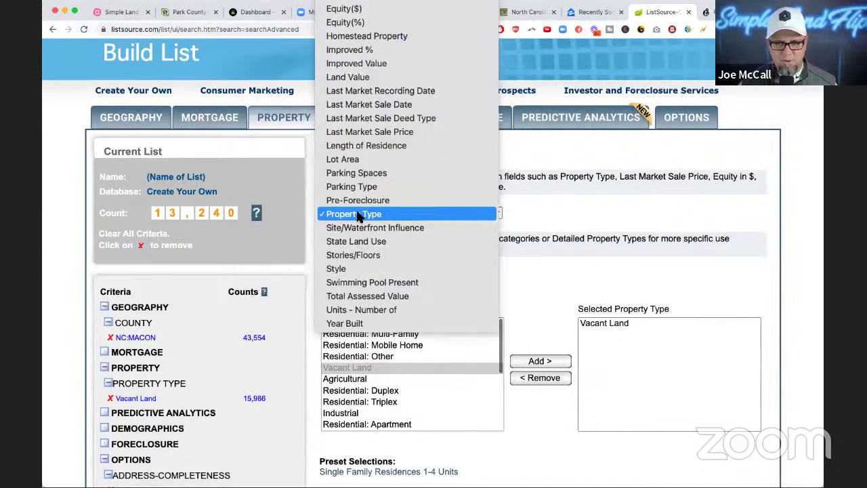
left_click(416, 107)
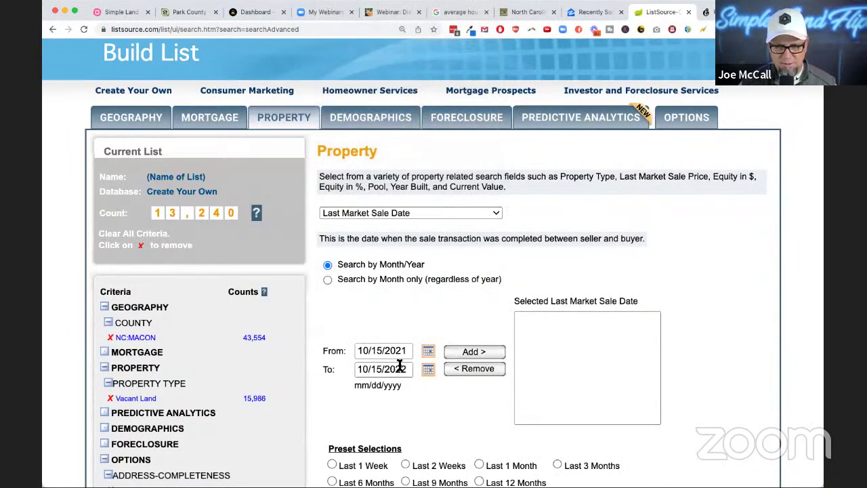
left_click(556, 465)
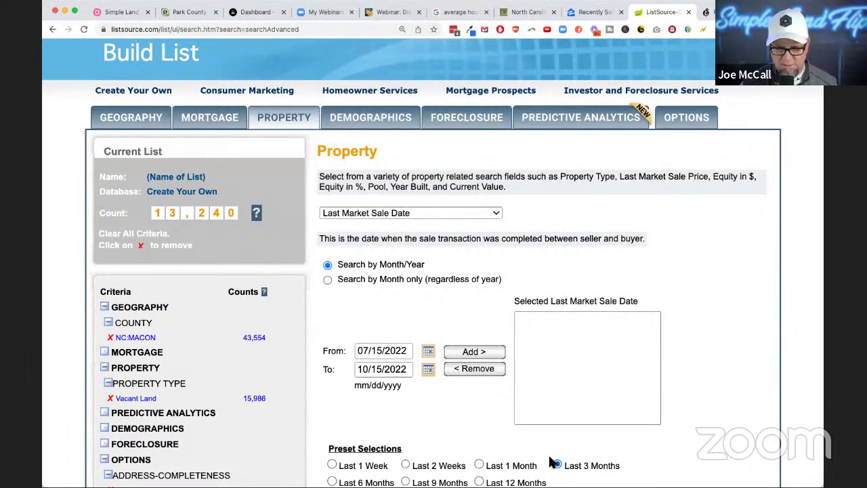
left_click(482, 354)
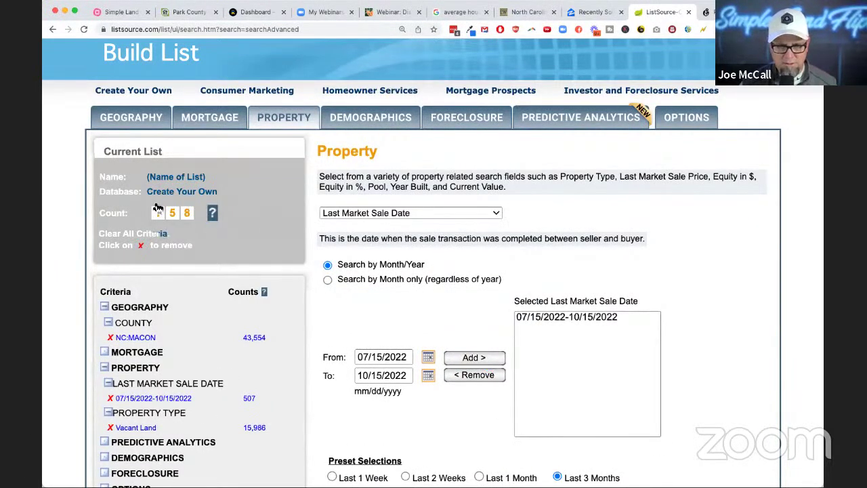
scroll(457, 285, "down", 1)
scroll(456, 278, "down", 2)
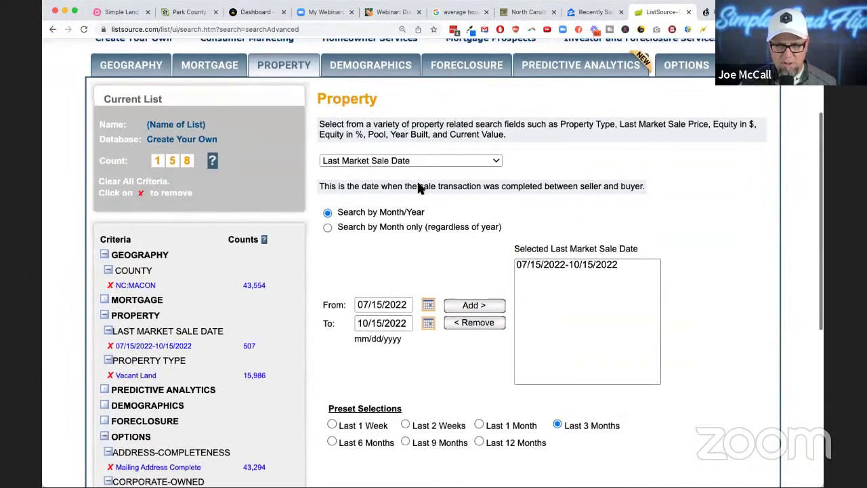
Add a Lot Acres filter from 1 to 20
left_click(466, 159)
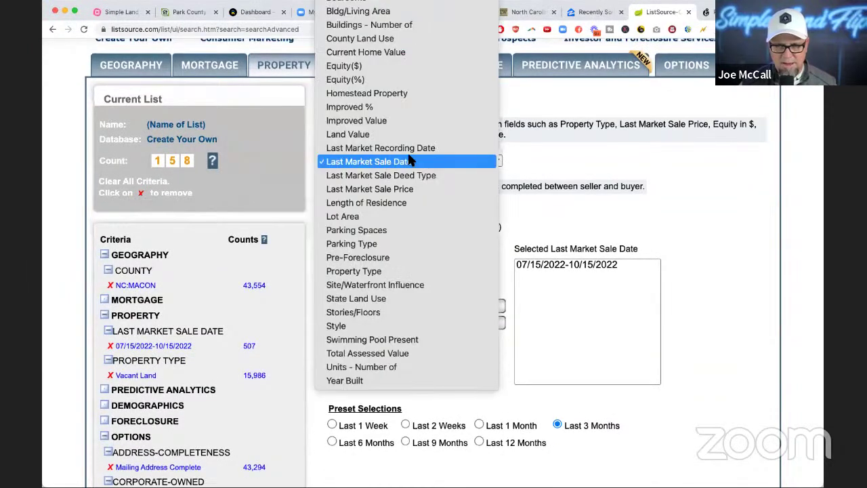
left_click(386, 216)
left_click(328, 239)
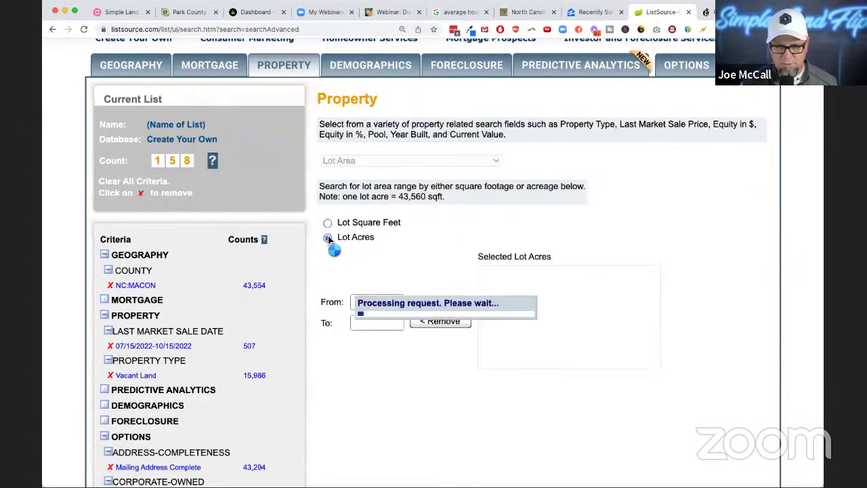
left_click(377, 302)
type("1")
key("Tab")
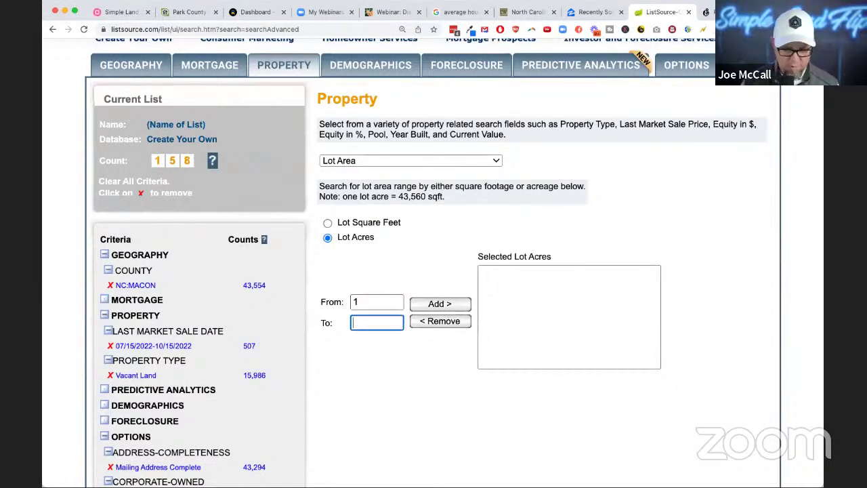
type("20")
left_click(443, 305)
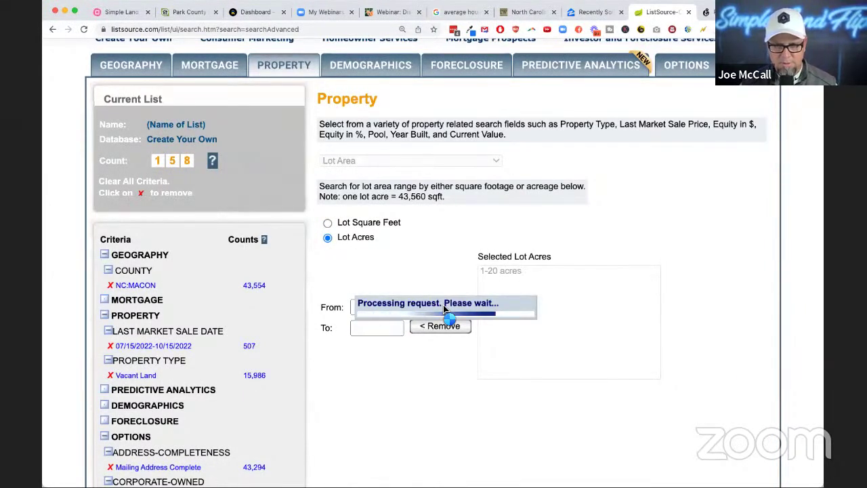
Set Corporate-owned Properties to No Preference, raising the Macon list to 129 records
left_click(686, 66)
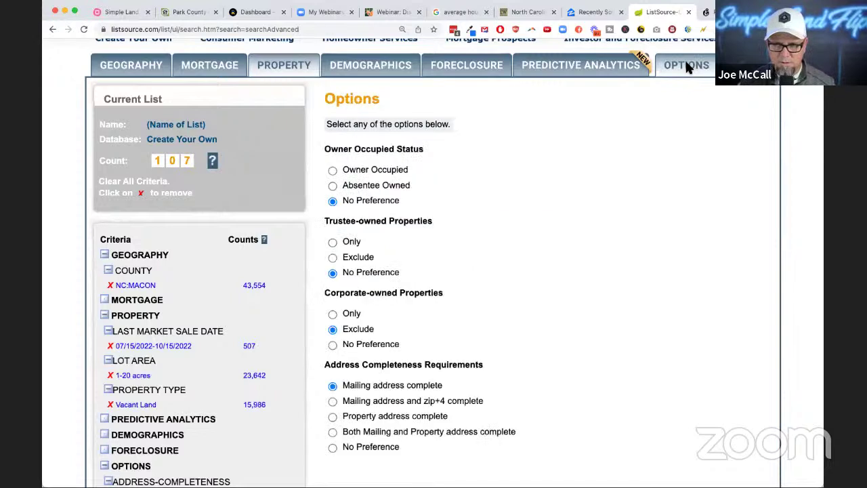
left_click(332, 345)
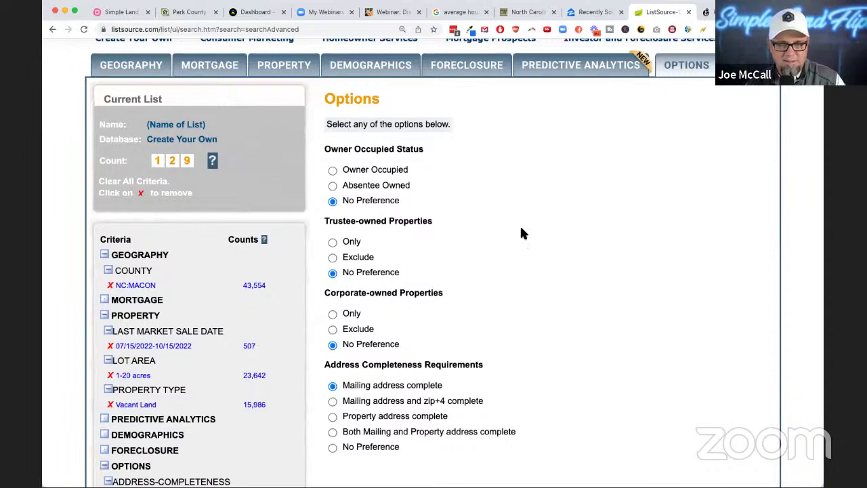
scroll(624, 315, "down", 2)
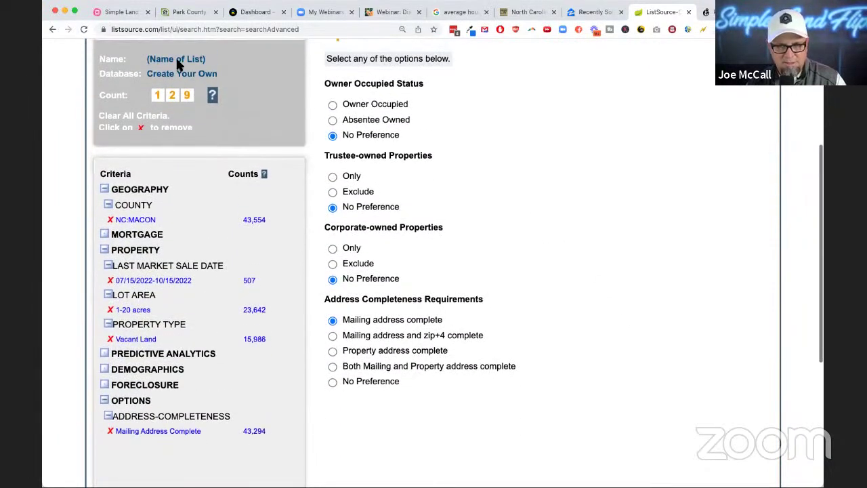
scroll(593, 333, "down", 5)
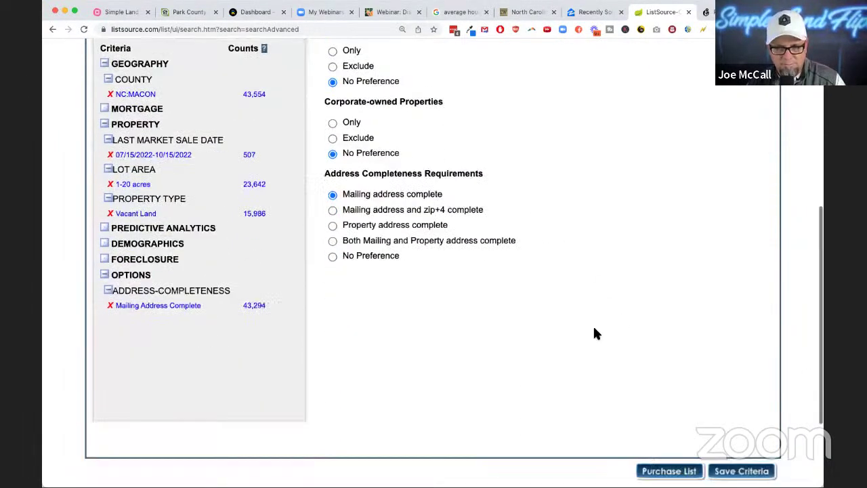
Start buying the 129 filtered Macon County leads as a custom selection
left_click(668, 416)
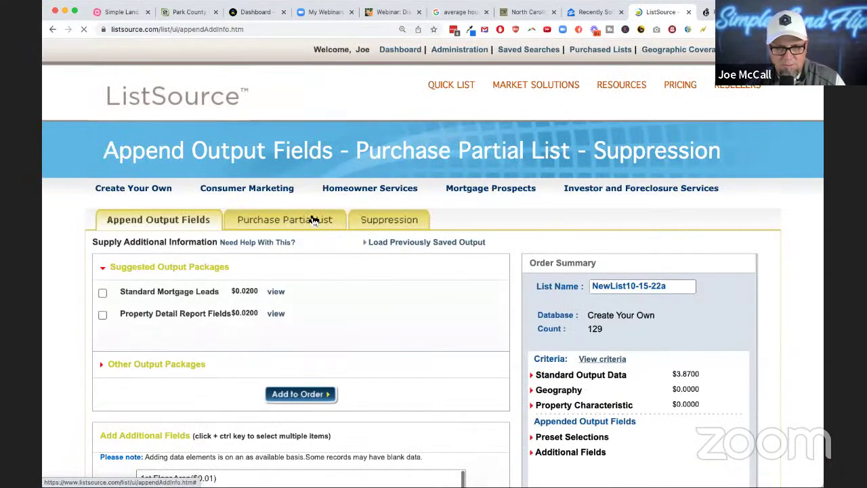
left_click(280, 221)
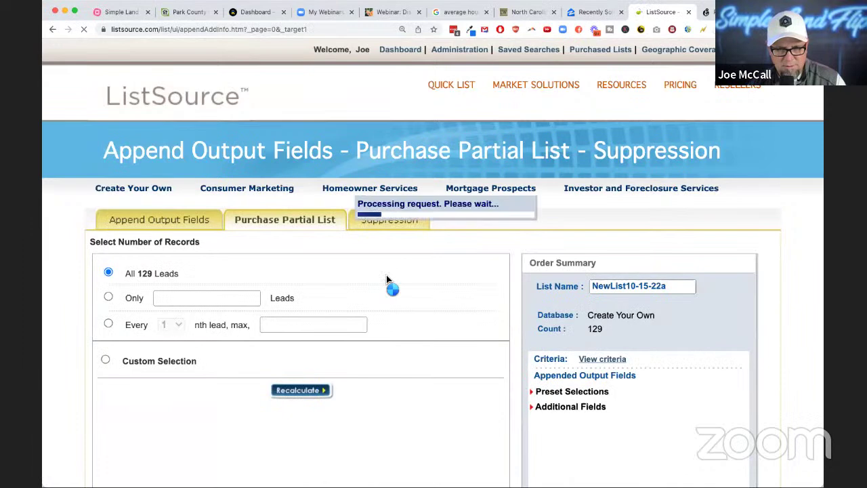
scroll(385, 270, "down", 6)
left_click(106, 154)
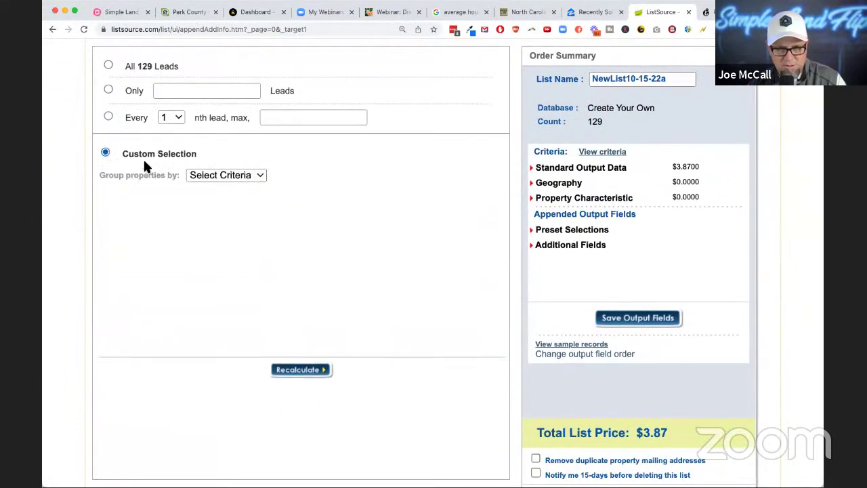
Group the leads by ZIP Code, showing five ZIPs led by 28734 with 95 records
left_click(227, 176)
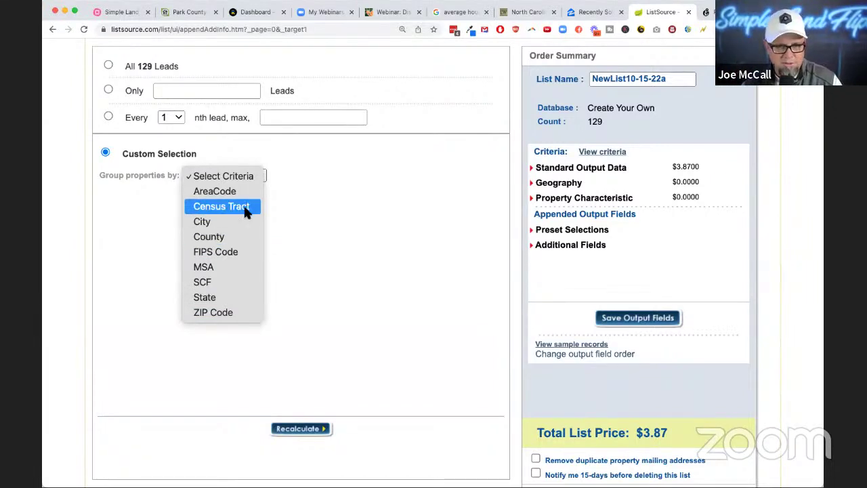
left_click(244, 253)
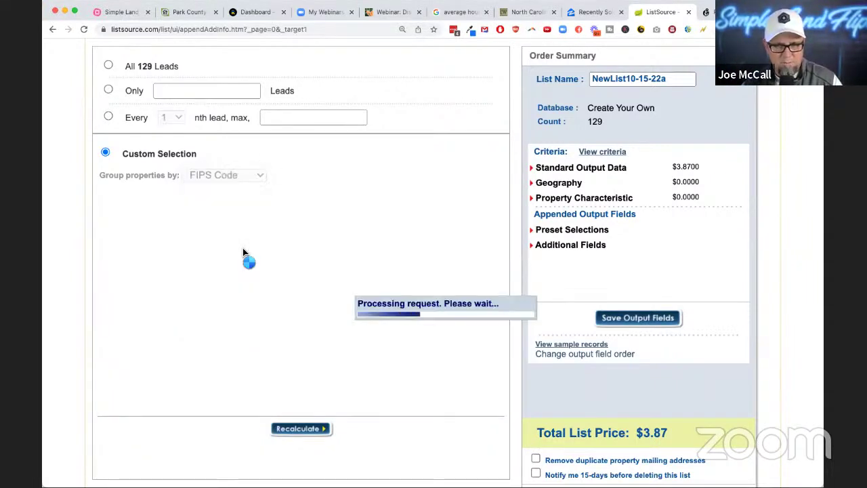
left_click(215, 176)
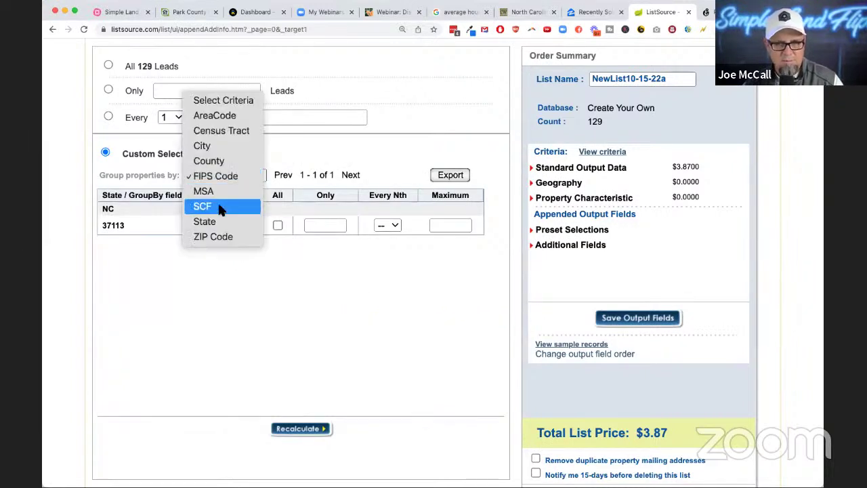
left_click(228, 236)
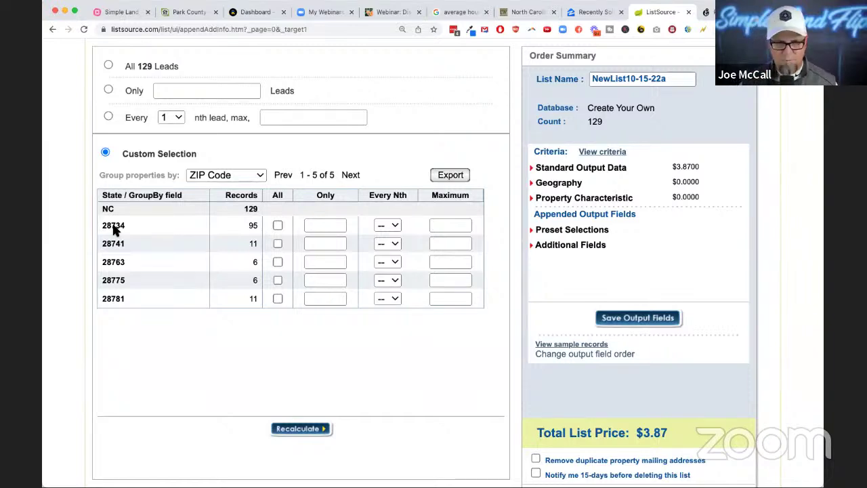
Replace Zillow's Macon County recently sold search with ZIP 28734
left_click(589, 11)
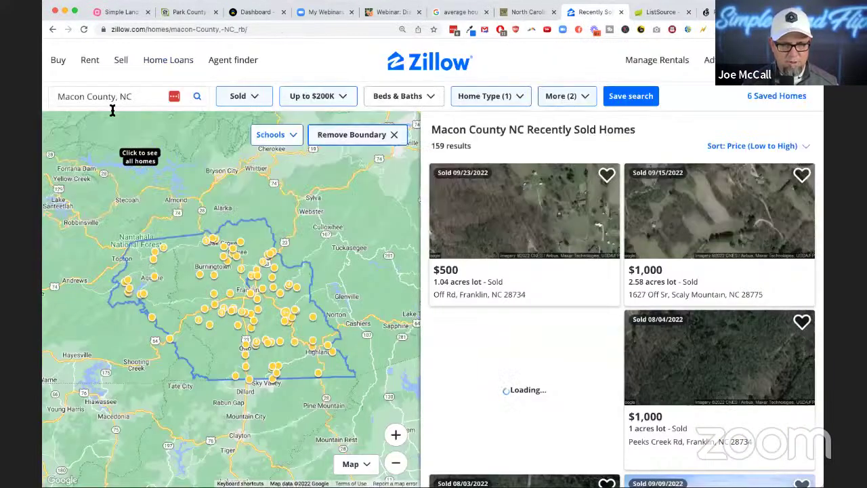
left_click(90, 96)
type("28734")
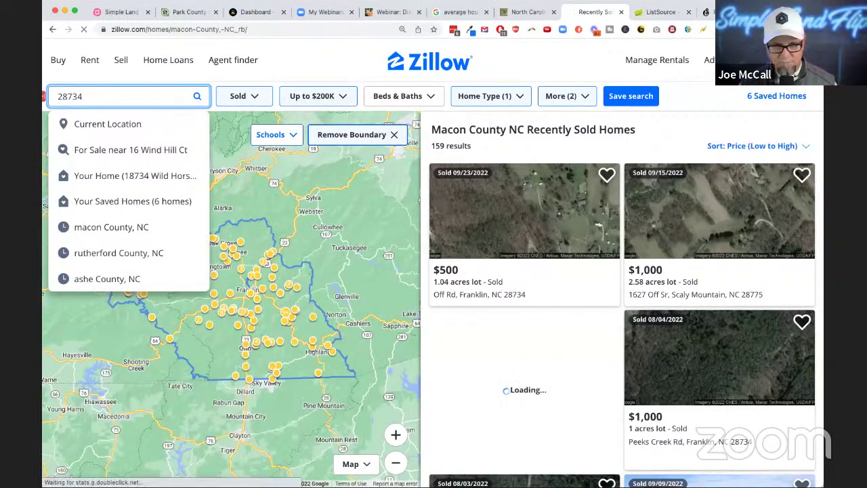
key("Return")
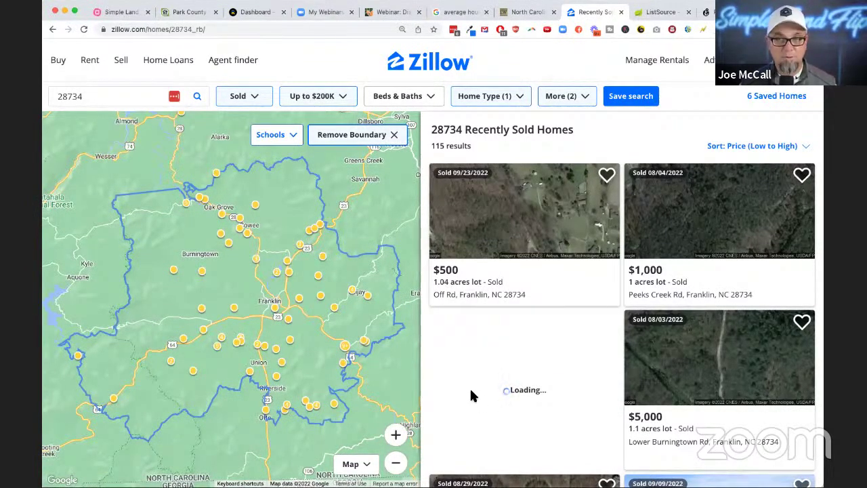
Reapply the More filters, listing 115 recently sold properties under $200K in 28734
left_click(567, 103)
scroll(419, 359, "down", 1)
scroll(418, 359, "down", 5)
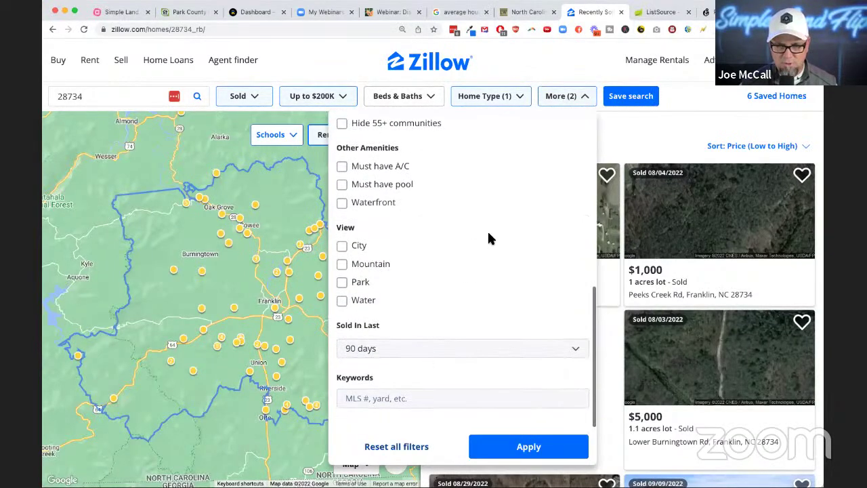
left_click(502, 447)
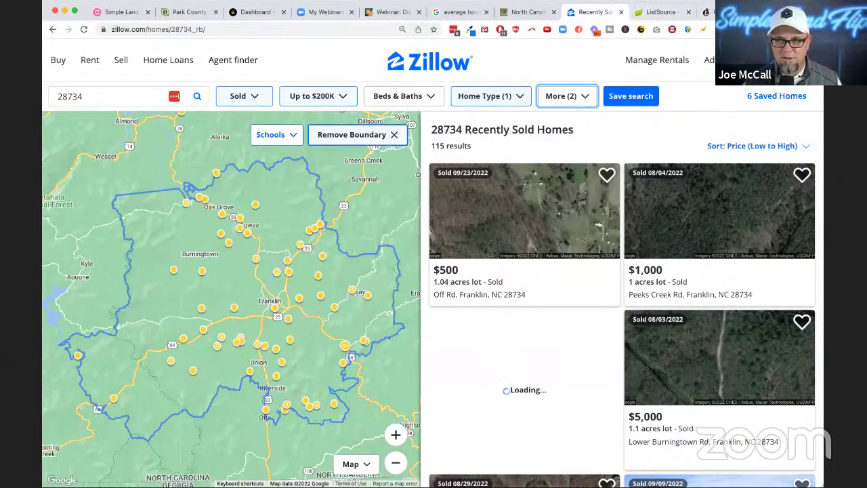
left_click(708, 11)
Start a PRYCD Price Land search for Macon County, North Carolina
left_click(441, 390)
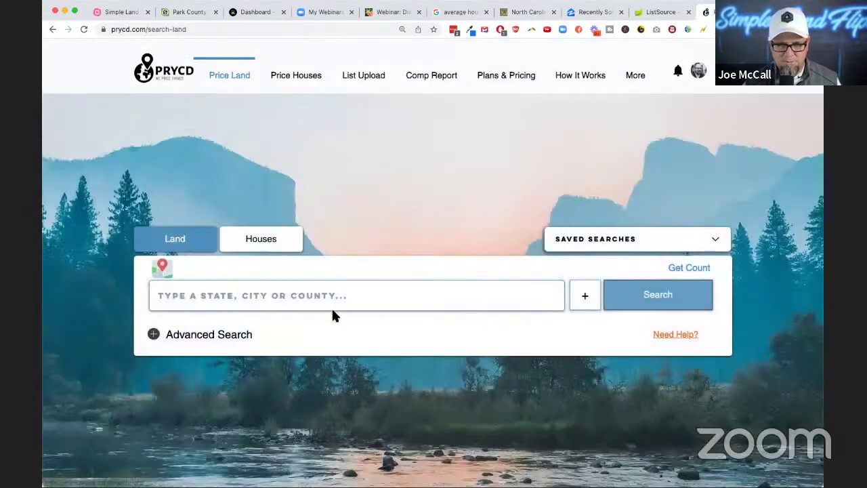
left_click(306, 296)
type("MACON COUNTY")
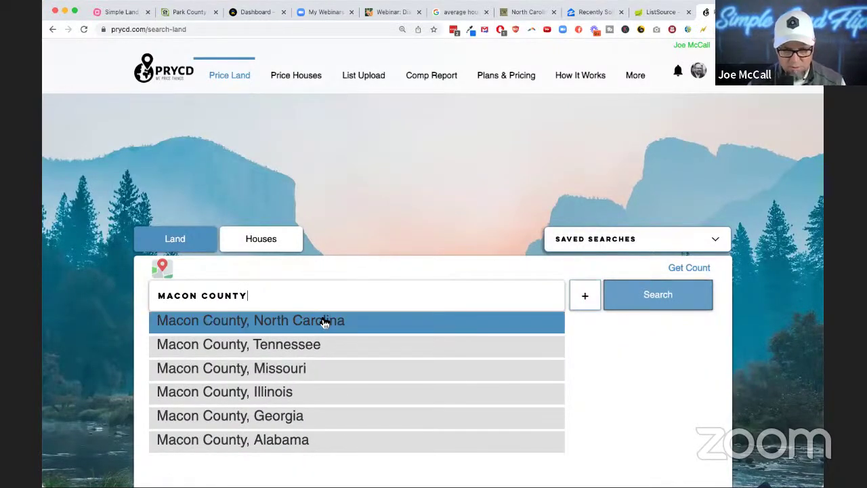
left_click(328, 320)
In Advanced Search, set the acreage range to 1–20 acres
left_click(154, 336)
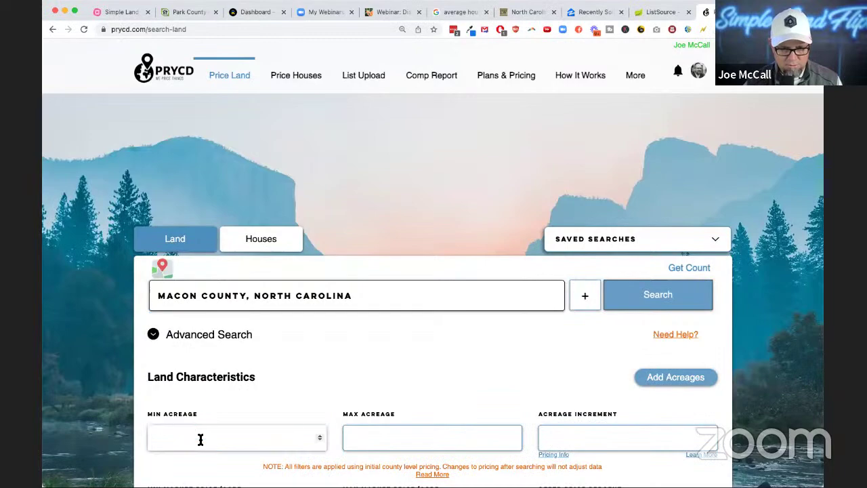
left_click(432, 438)
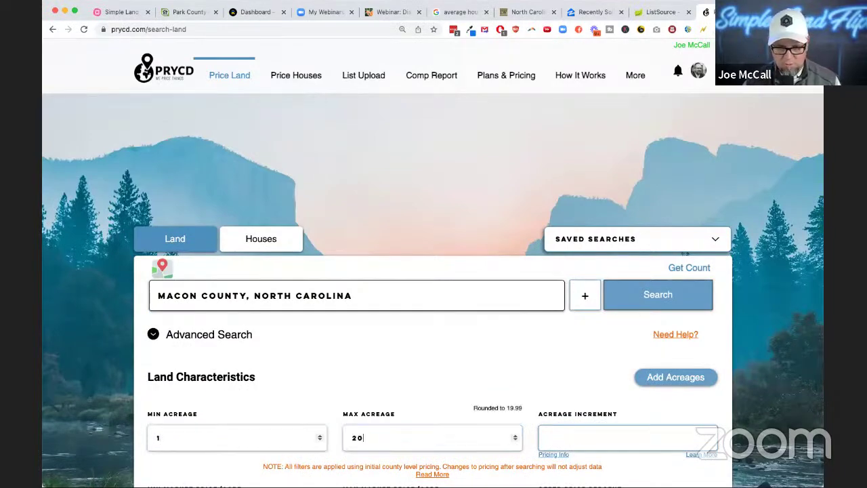
type("20")
scroll(233, 399, "down", 5)
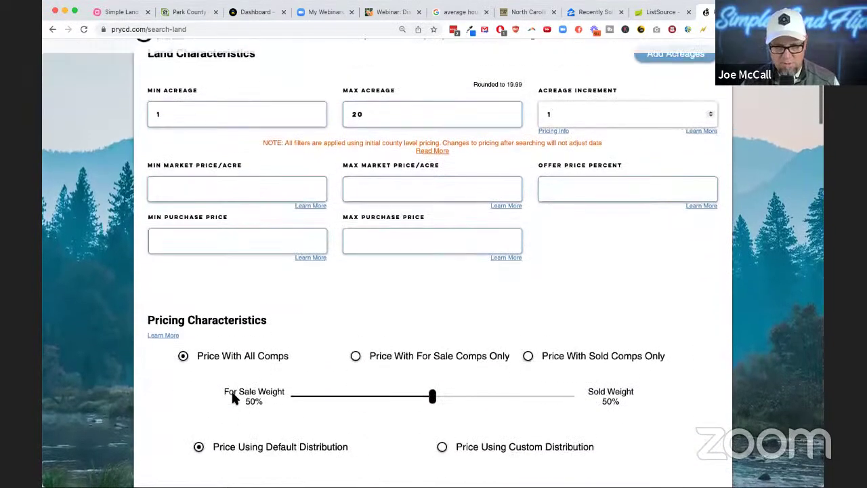
scroll(232, 398, "down", 15)
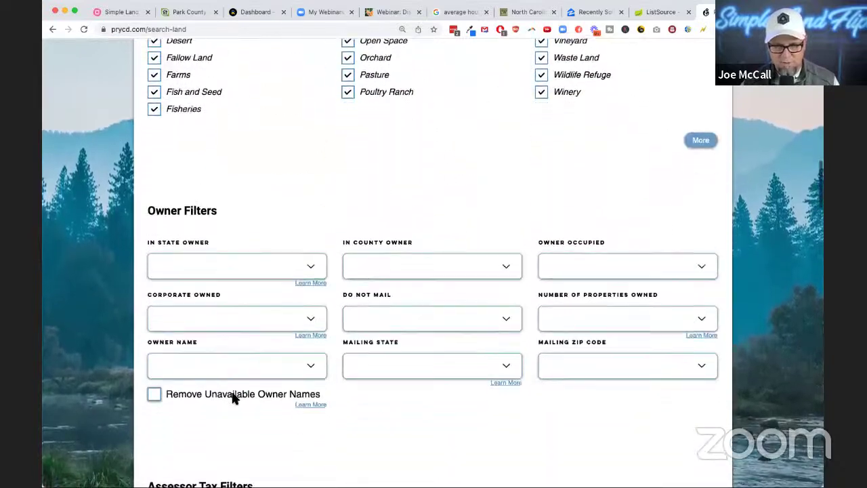
scroll(232, 398, "down", 3)
Set the In County Owner filter to Exclude In County
left_click(397, 133)
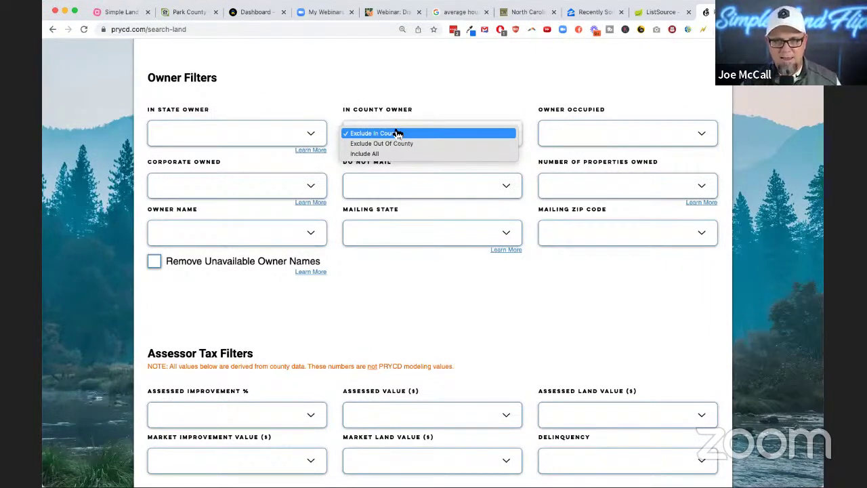
left_click(409, 136)
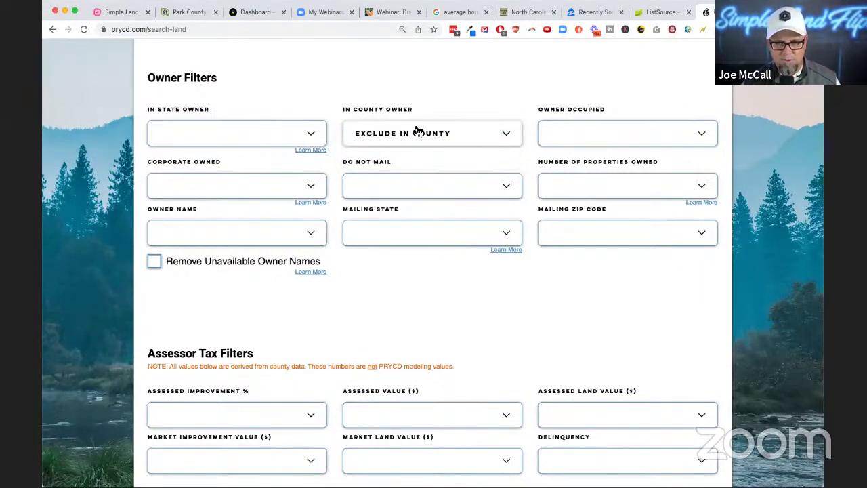
scroll(416, 126, "up", 15)
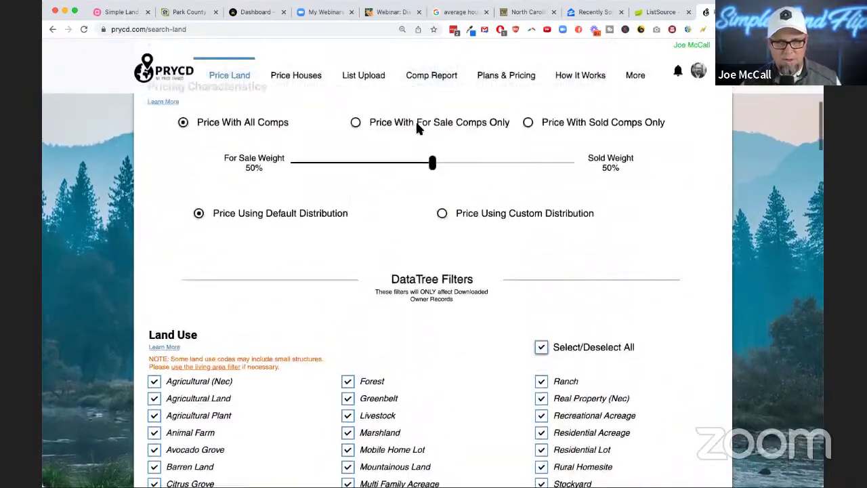
scroll(417, 126, "up", 3)
scroll(417, 125, "down", 7)
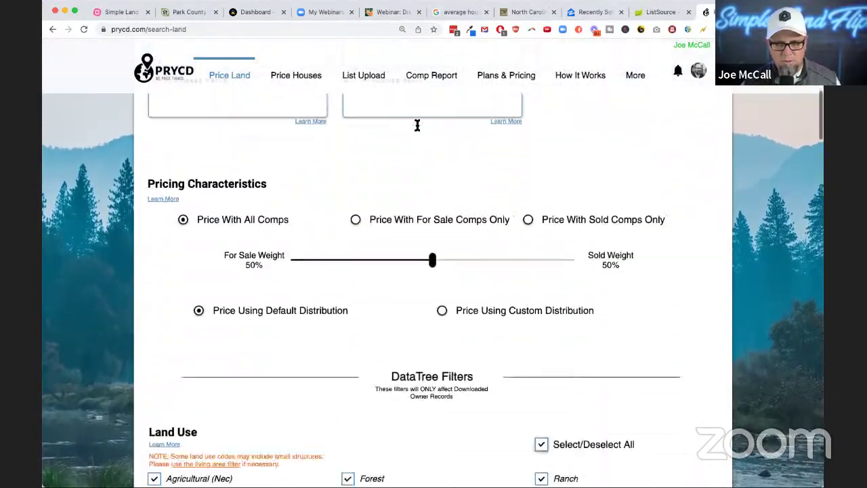
scroll(416, 129, "down", 10)
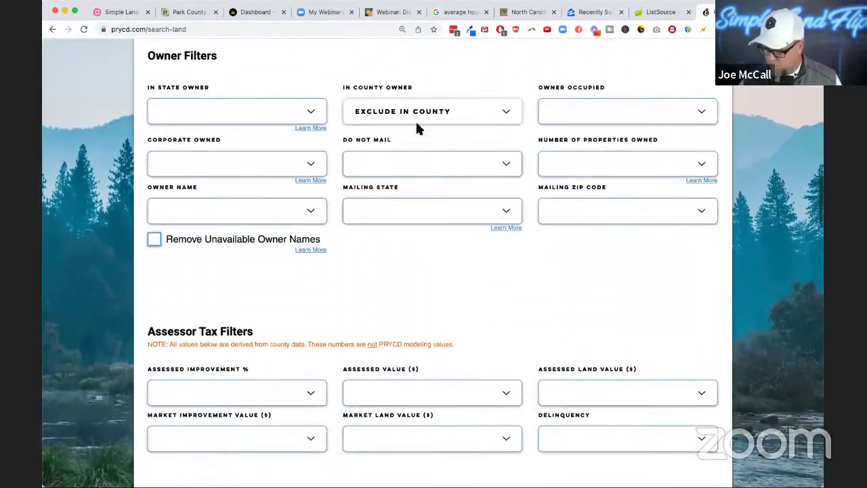
scroll(416, 129, "down", 5)
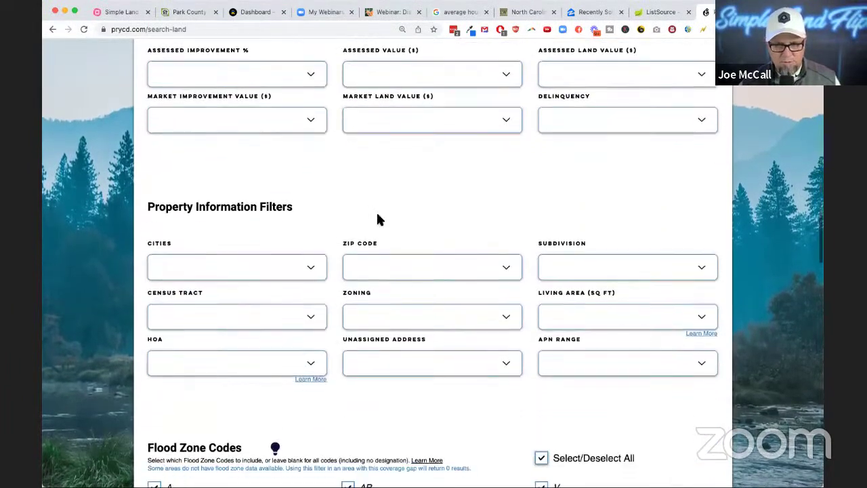
Set the Zip Code filter to 'Zip Code Is' 28734
left_click(375, 271)
left_click(373, 267)
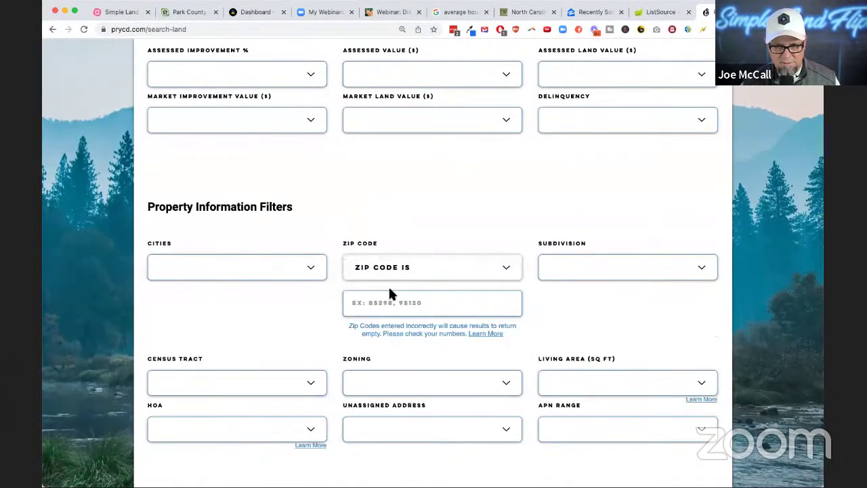
left_click(383, 304)
type("28")
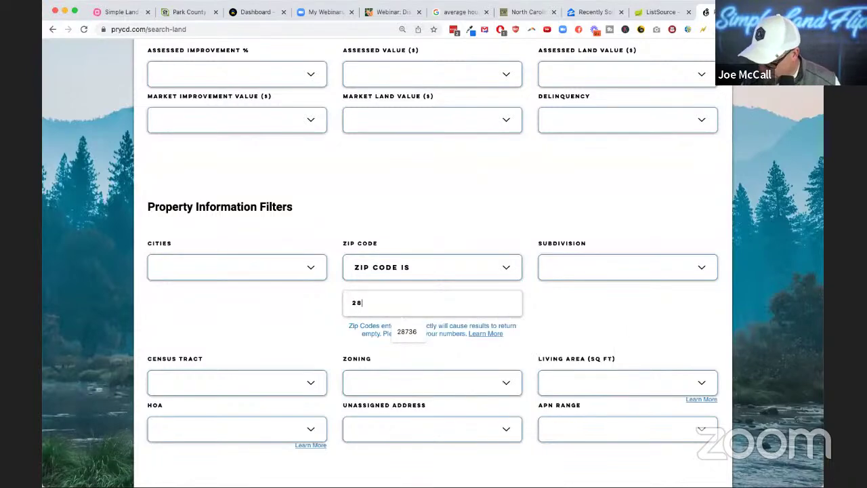
type("734")
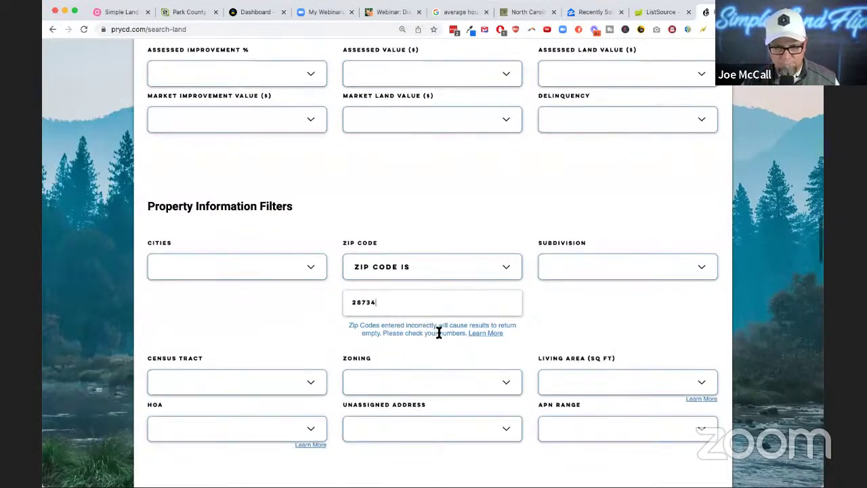
scroll(437, 325, "down", 10)
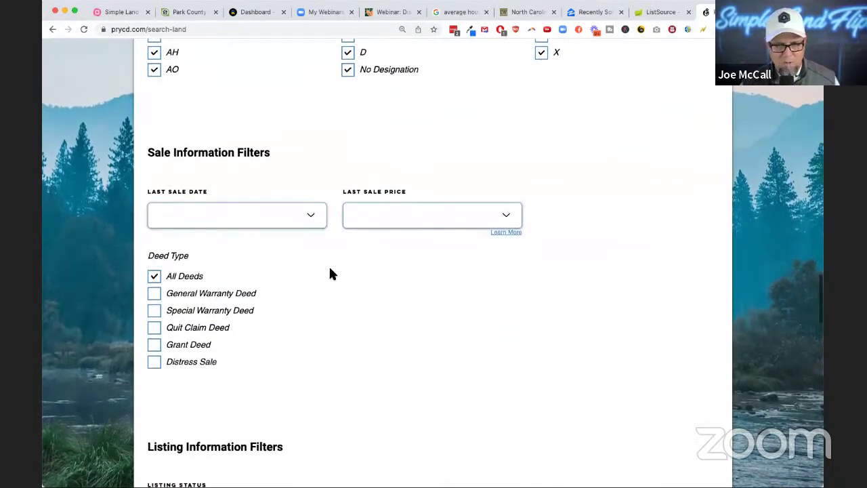
Set the Last Sale Date filter to 'Is Before' 10/01/2017
left_click(228, 215)
left_click(223, 217)
left_click(217, 251)
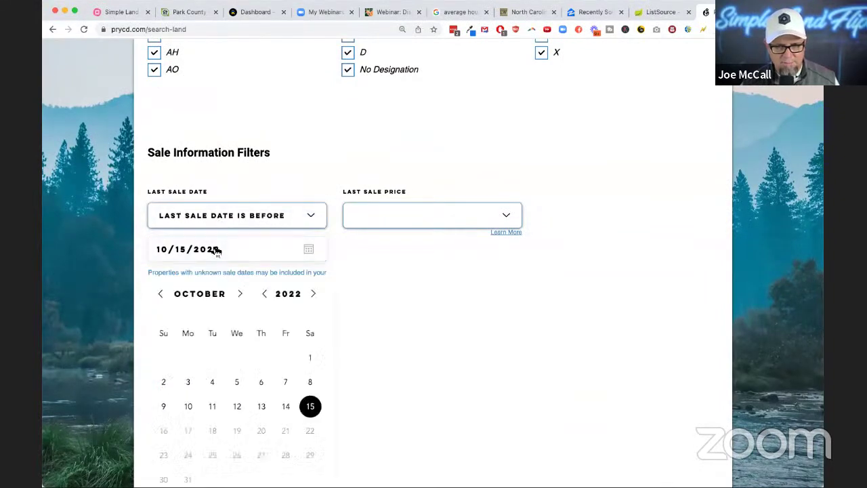
left_click(288, 293)
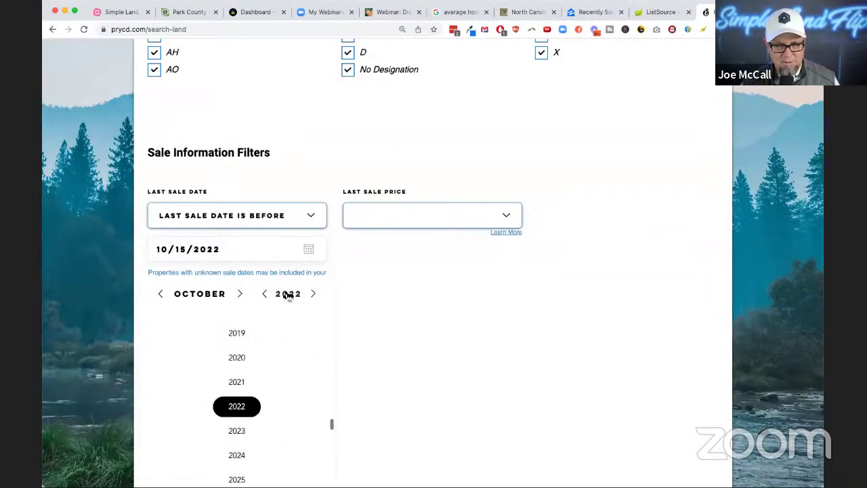
scroll(245, 355, "up", 2)
left_click(247, 343)
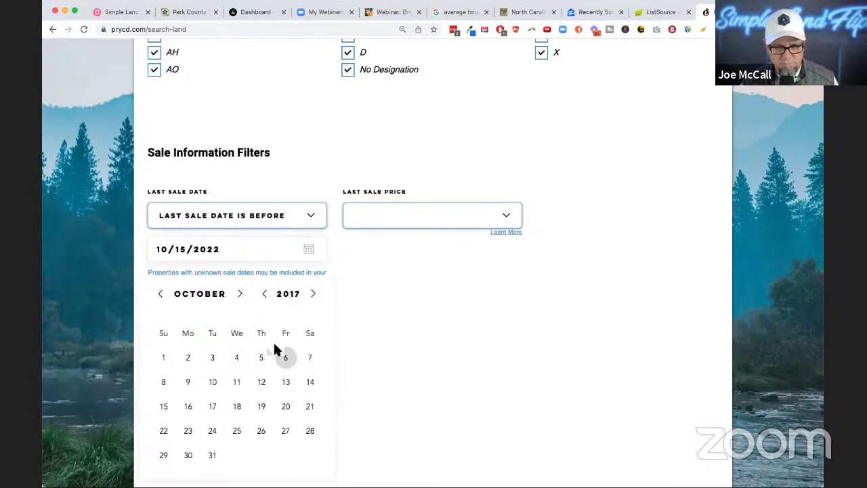
left_click(163, 358)
scroll(353, 332, "up", 1)
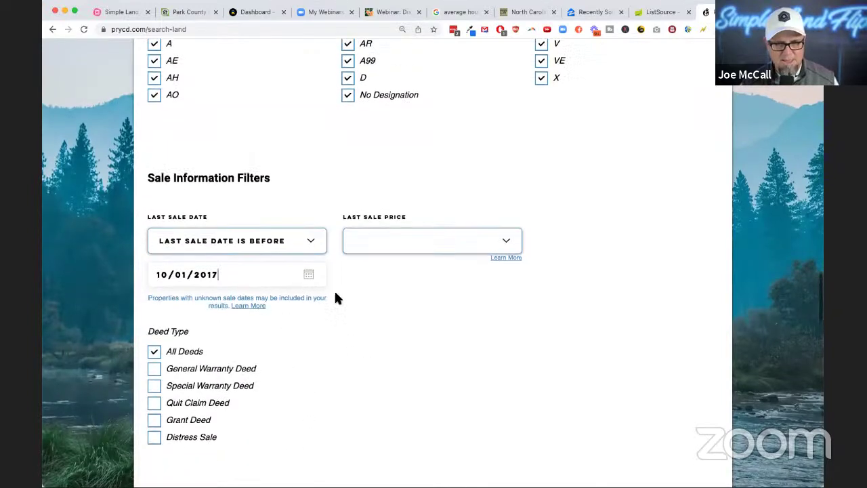